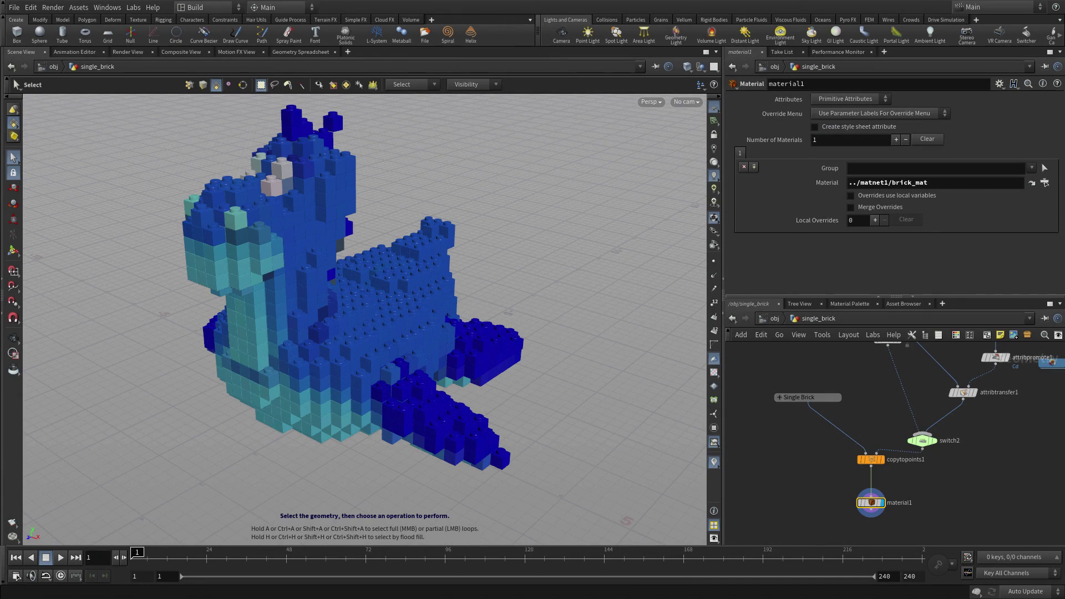
Move the platonic1 node at the top of the network away from the other nodes.
scroll(832, 466, "down", 3)
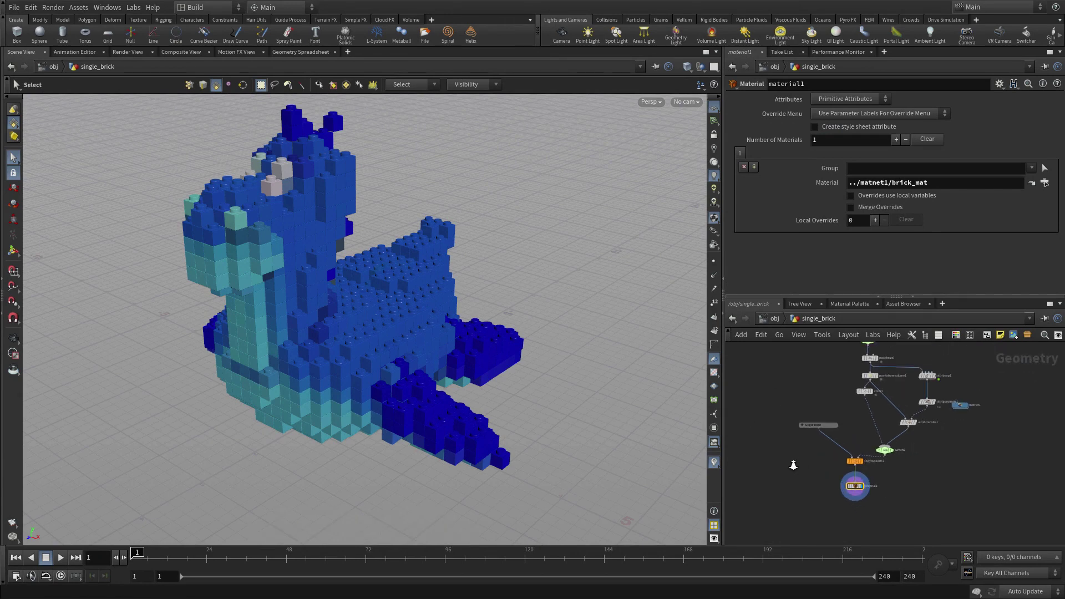
middle_click_drag(928, 455, 923, 506)
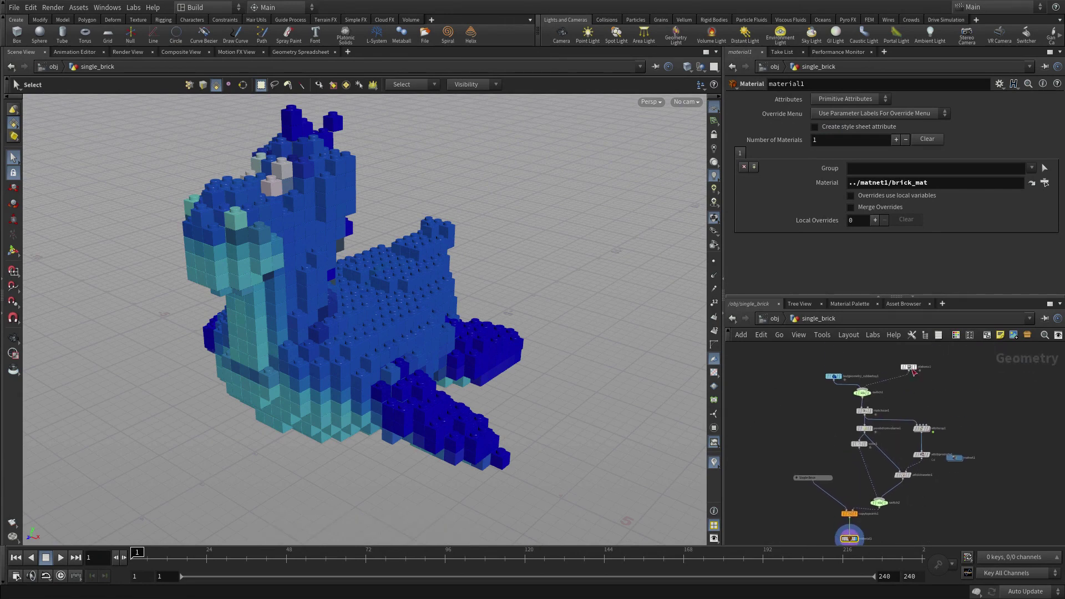
mouse_move(912, 371)
left_click_drag(913, 370, 971, 375)
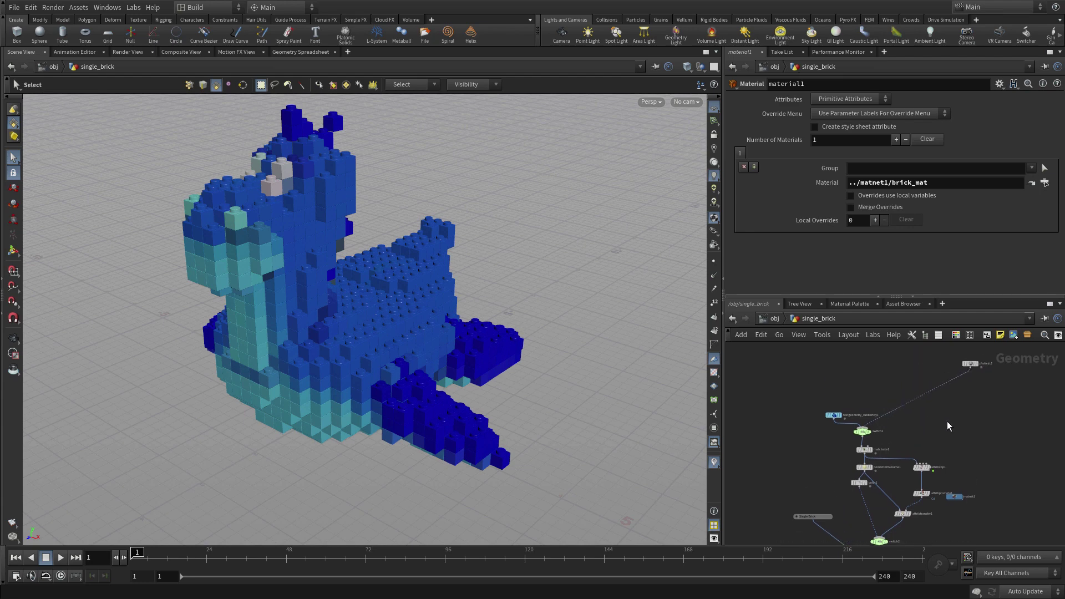
Select all nodes in the network except platonic1 and start a new digital asset from the selection.
key("space")
left_click_drag(962, 422, 950, 395)
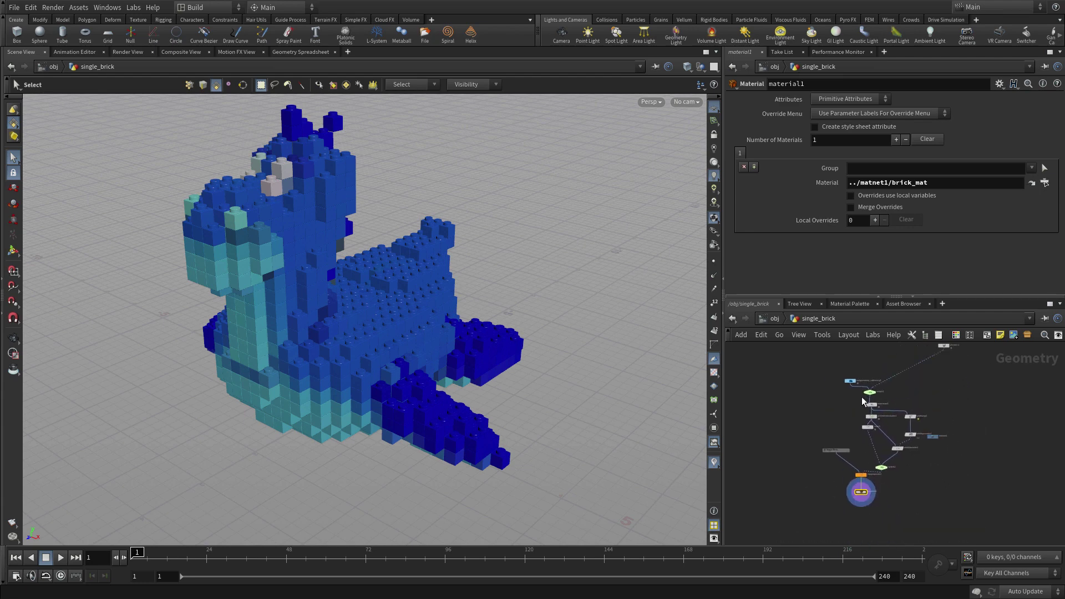
left_click_drag(810, 365, 954, 525)
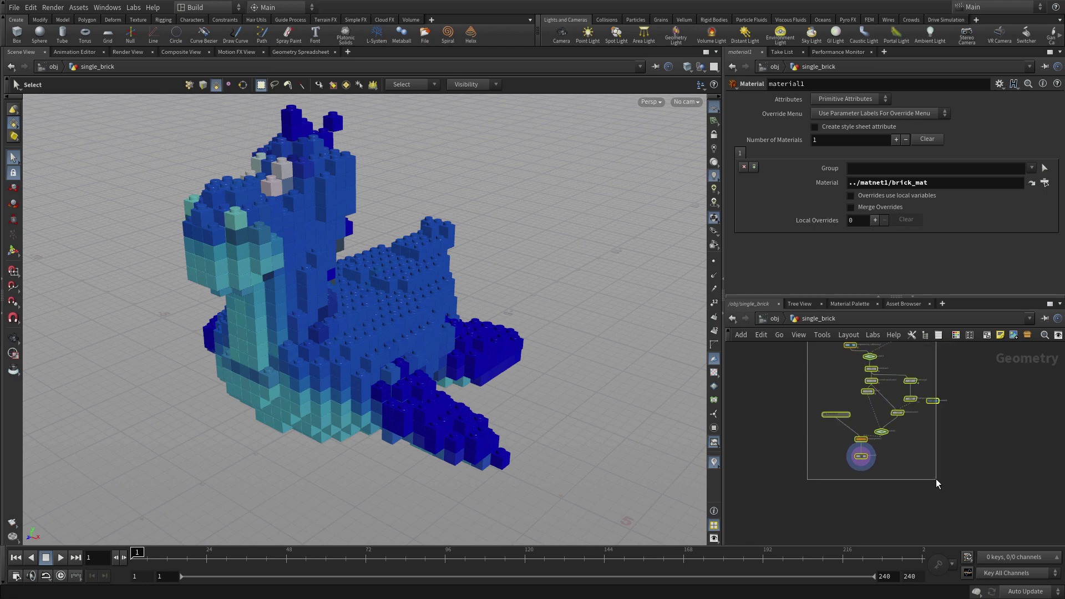
key("space")
left_click_drag(1002, 397, 958, 425)
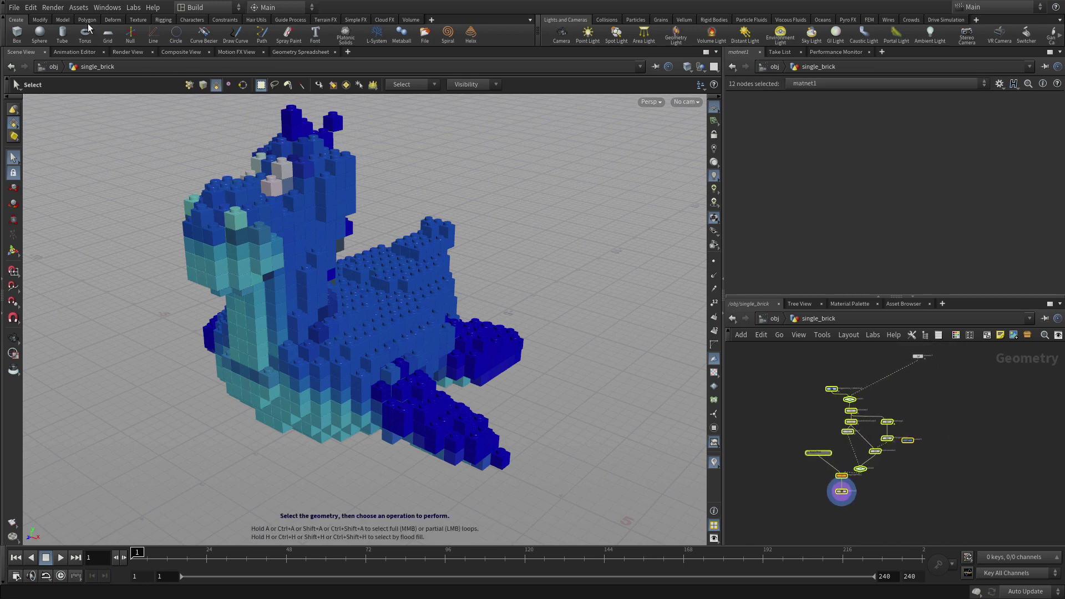
left_click(78, 8)
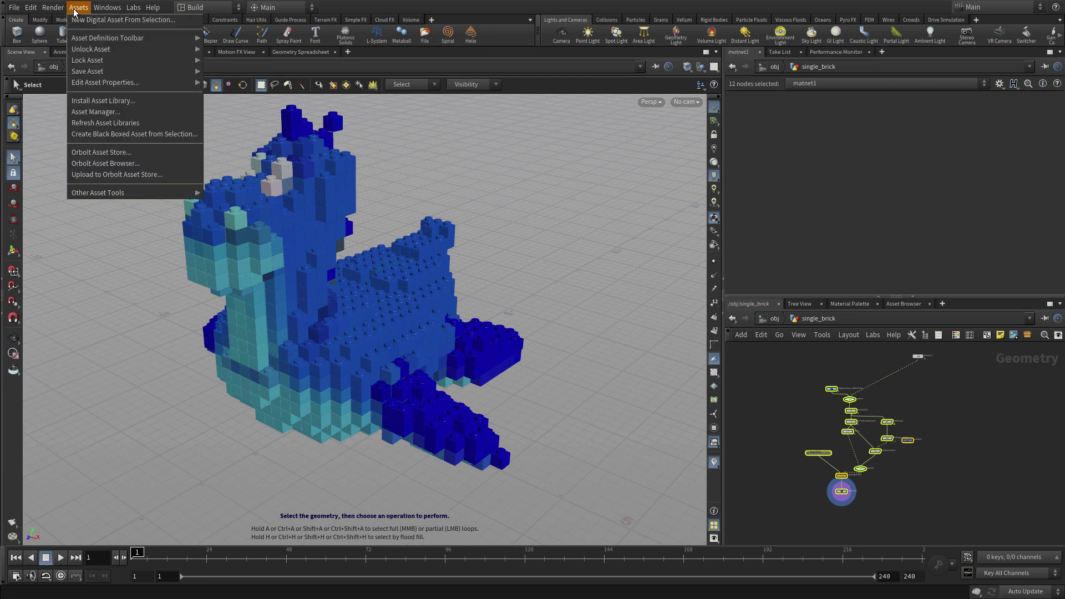
left_click(88, 20)
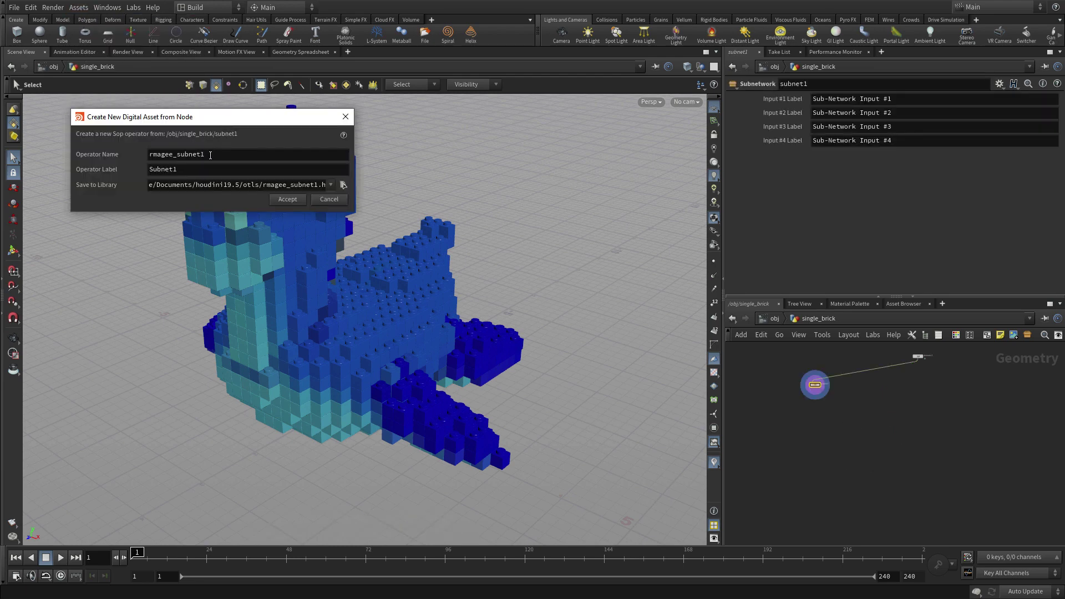
Name the operator brickify and set its library file to $HIP/hda/brickify.hda.
left_click_drag(203, 155, 140, 155)
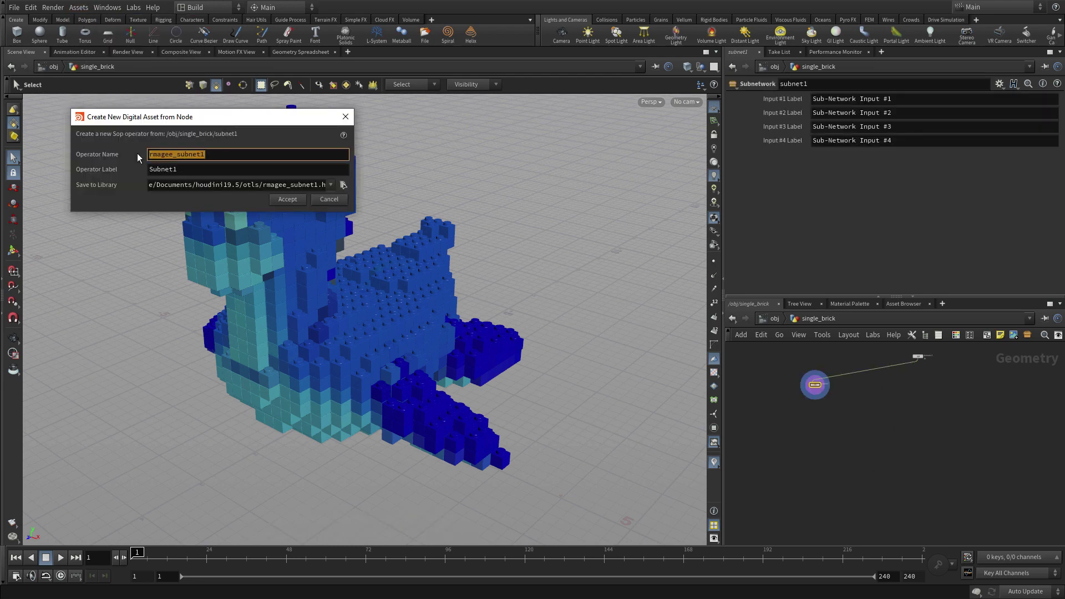
type("brickify")
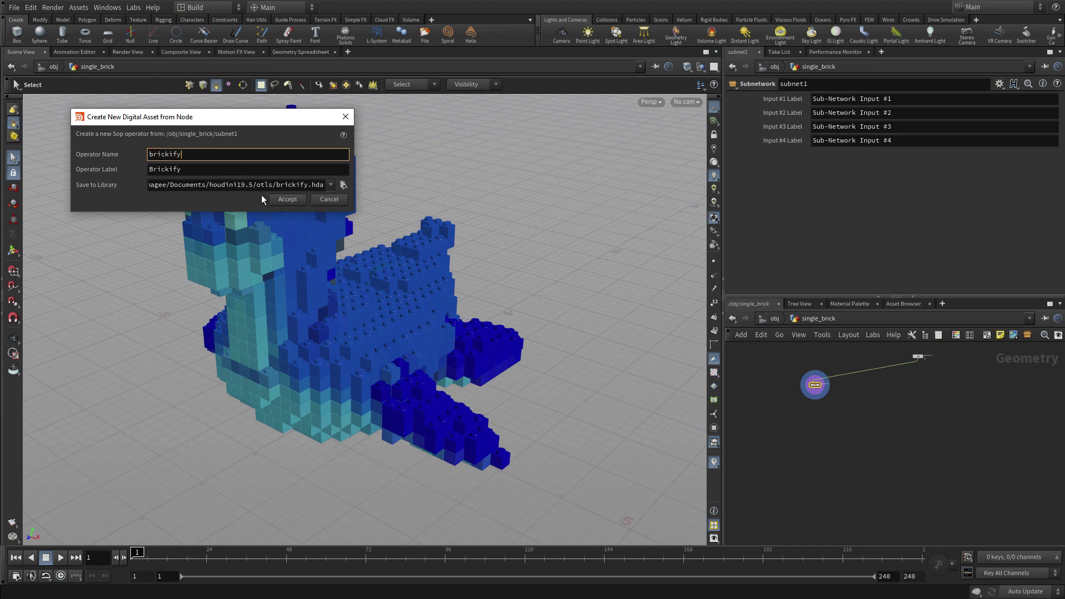
left_click(343, 185)
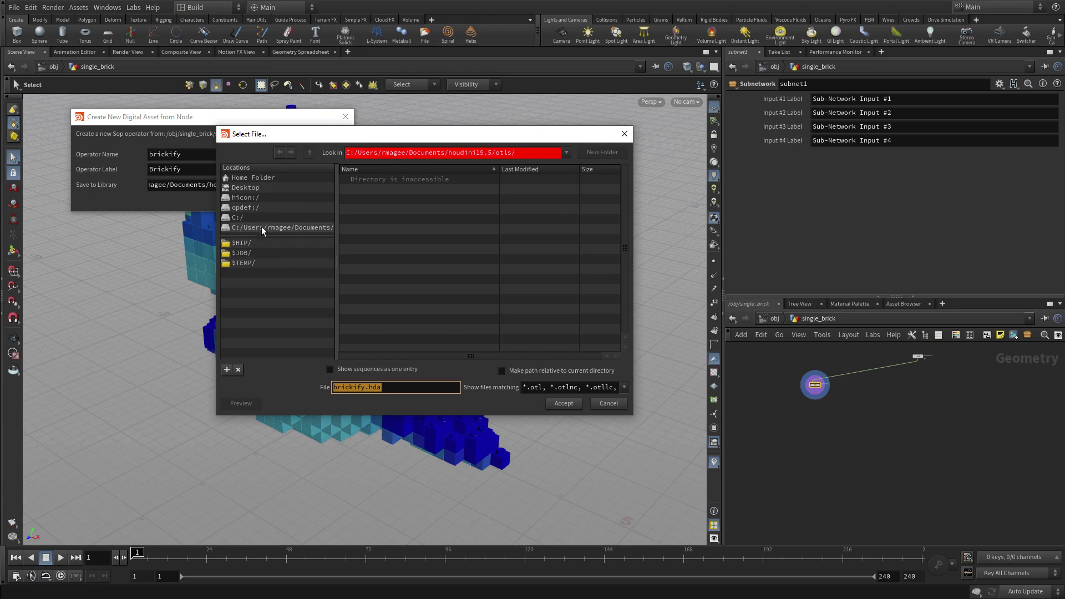
left_click(253, 243)
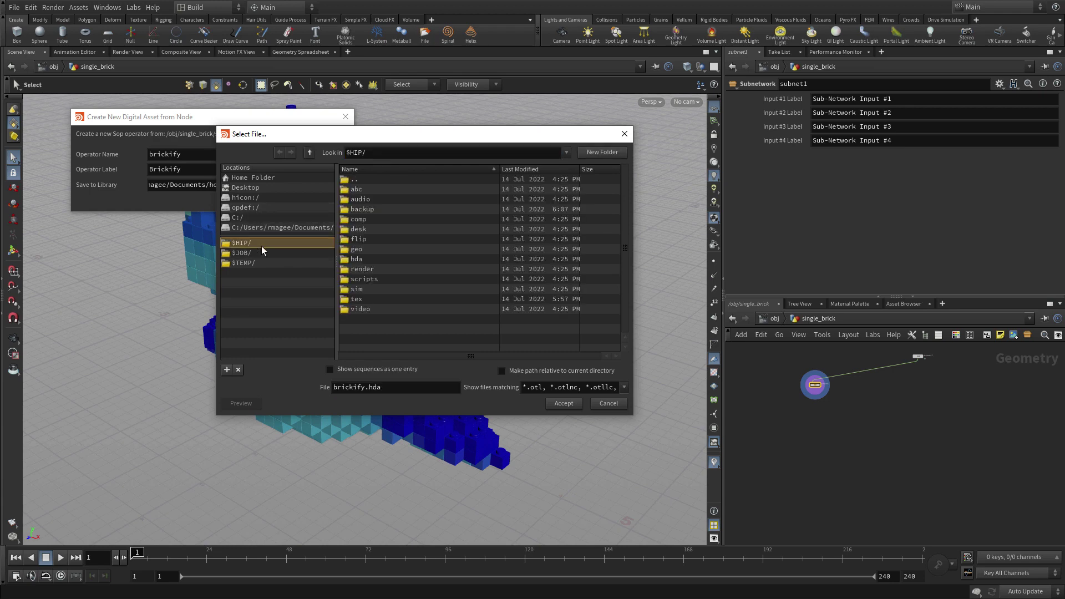
left_click(368, 259)
double_click(367, 259)
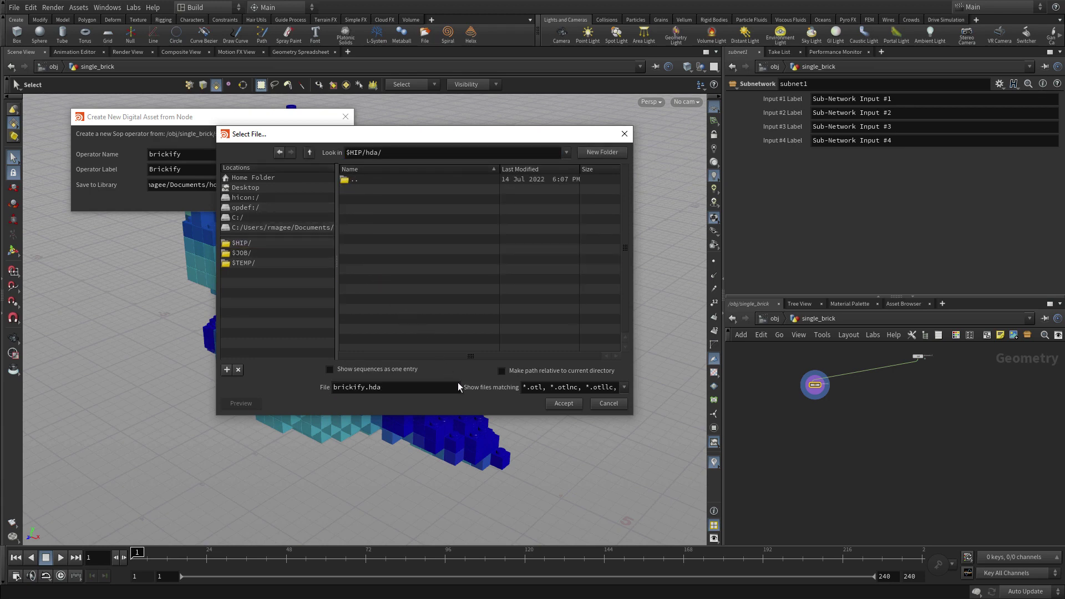
left_click(560, 403)
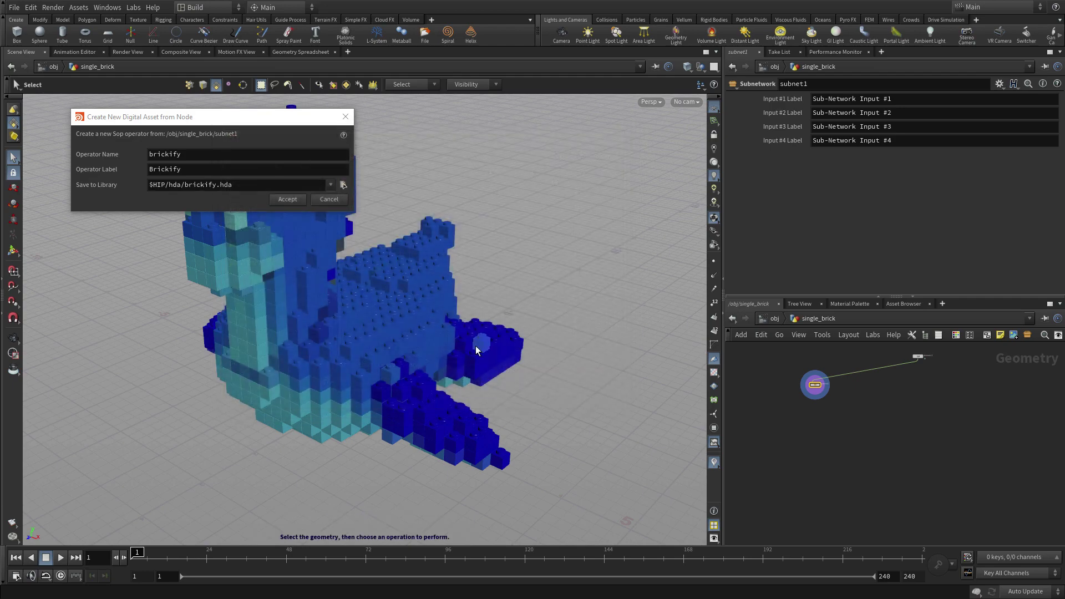
Reposition the subnet1 and platonic1 nodes so they sit close together in the network.
scroll(866, 433, "up", 2)
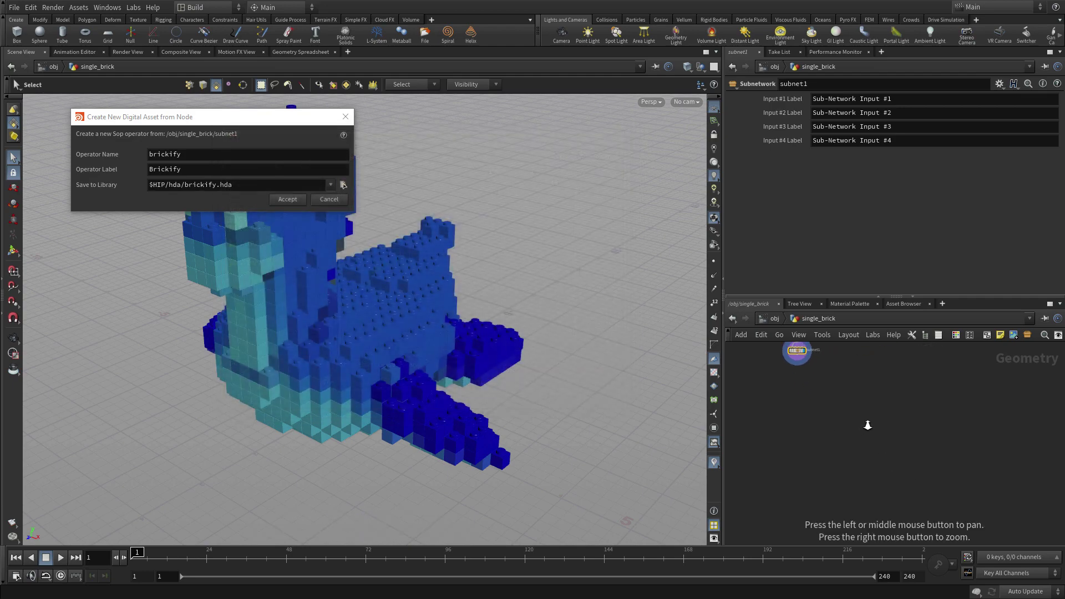
left_click_drag(873, 433, 861, 466)
left_click_drag(768, 438, 918, 426)
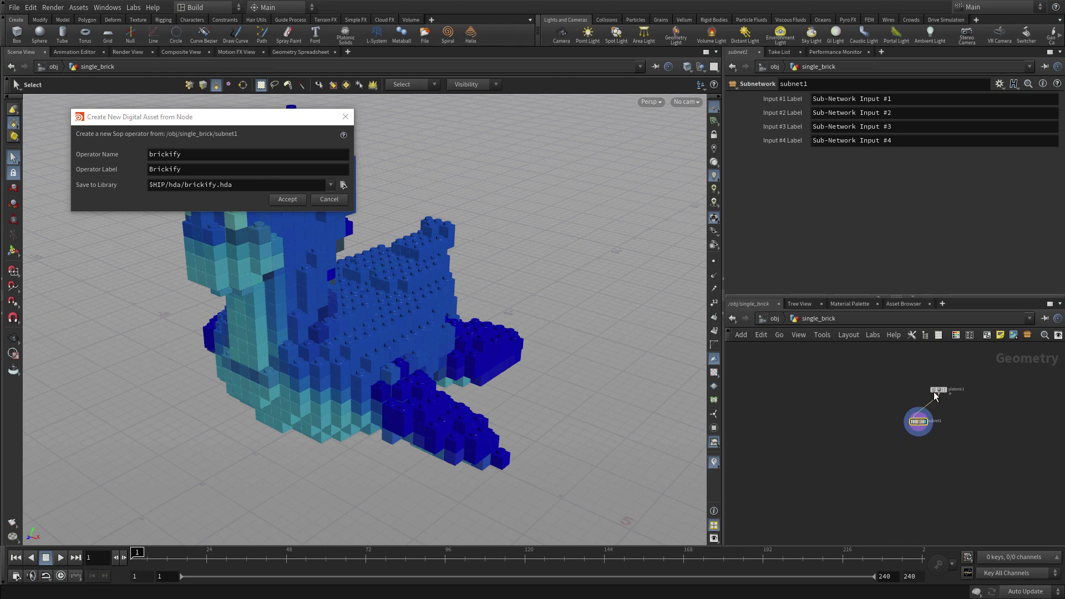
left_click_drag(937, 390, 901, 371)
left_click_drag(918, 424, 883, 401)
left_click_drag(950, 437, 915, 449)
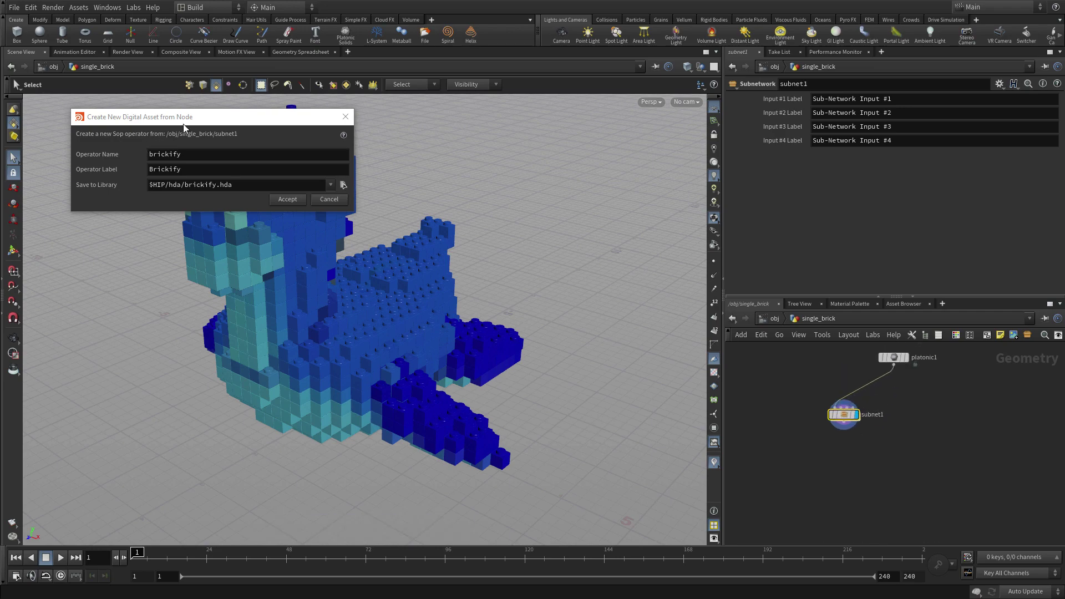
Make the network pane taller with the asset dialog placed below the nodes, and accept the new brickify digital asset.
left_click_drag(188, 117, 880, 448)
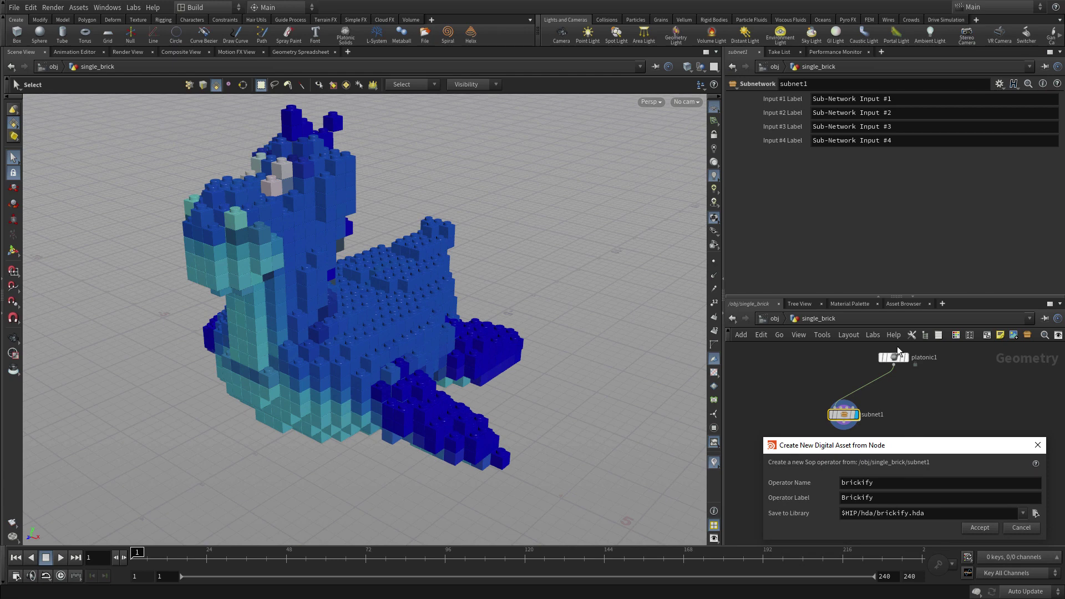
left_click_drag(874, 298, 874, 247)
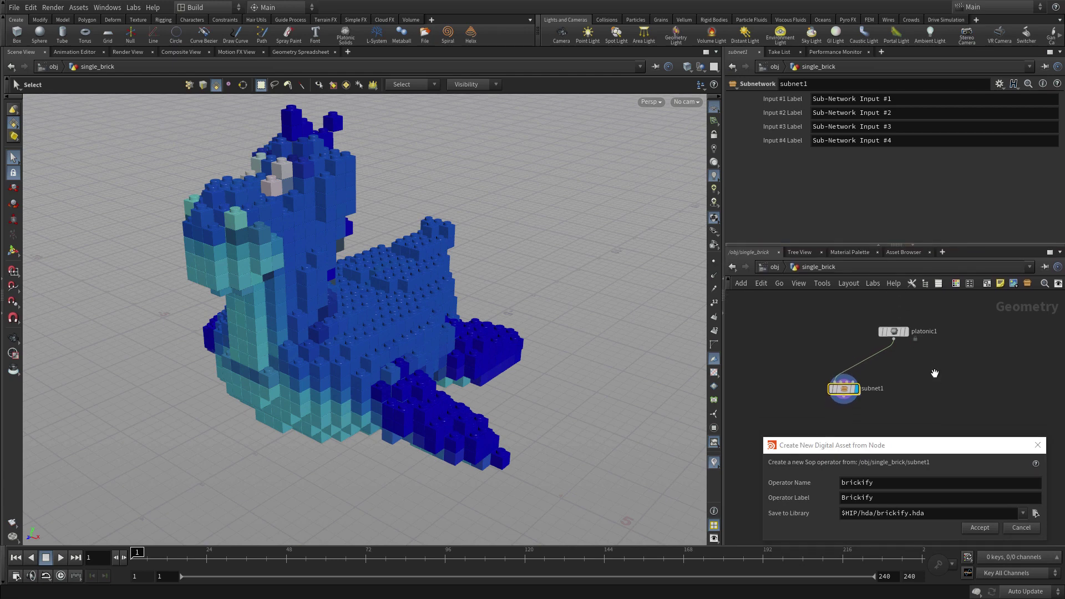
left_click_drag(938, 448, 931, 420)
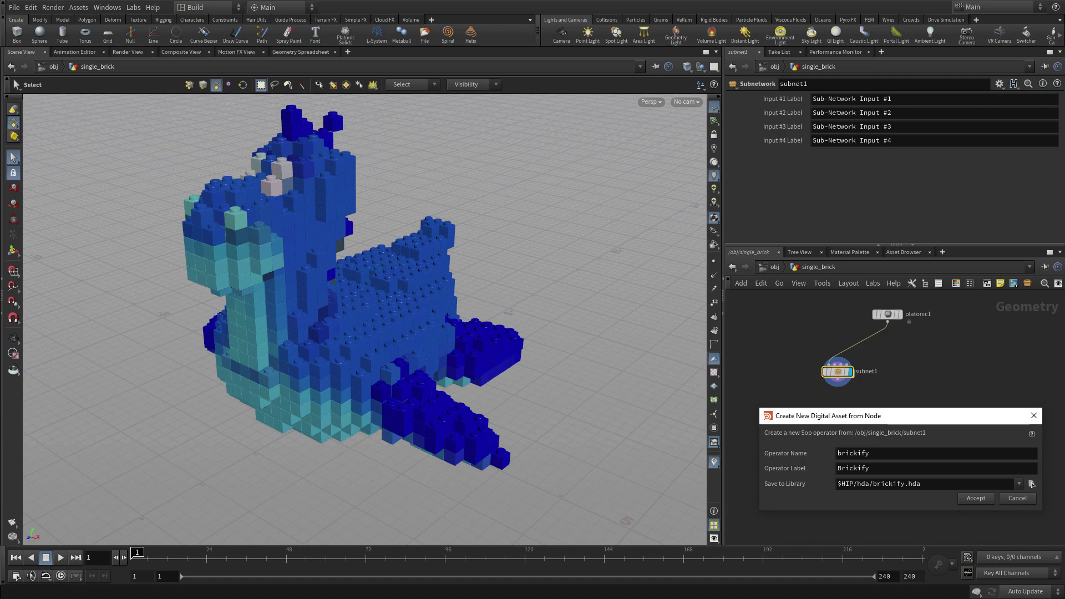
left_click(969, 500)
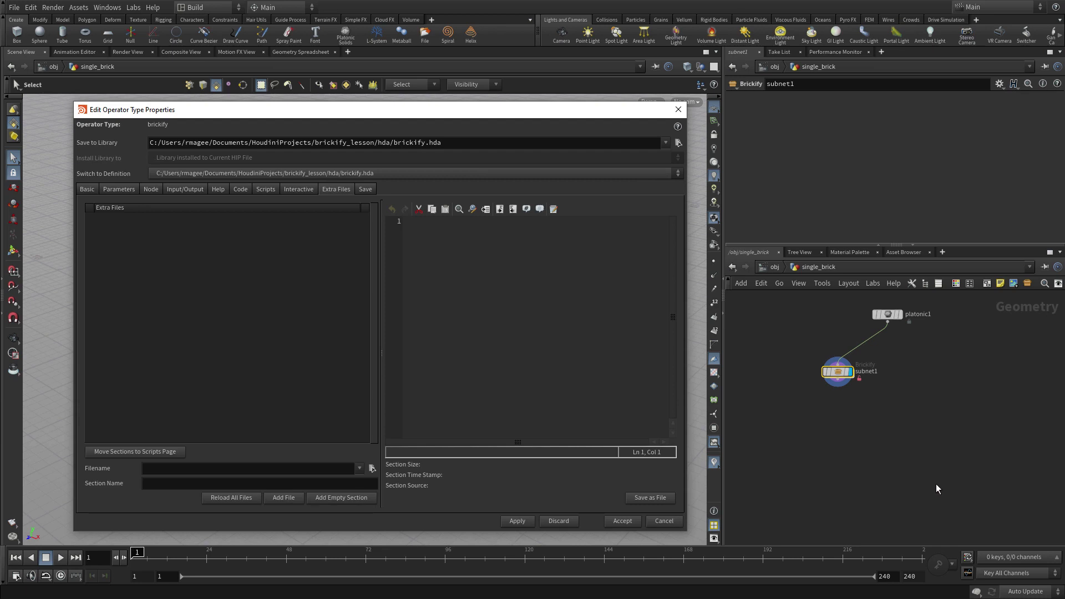
Show the asset's basic properties and rename the subnet1 node as brickify_asset.
left_click(87, 190)
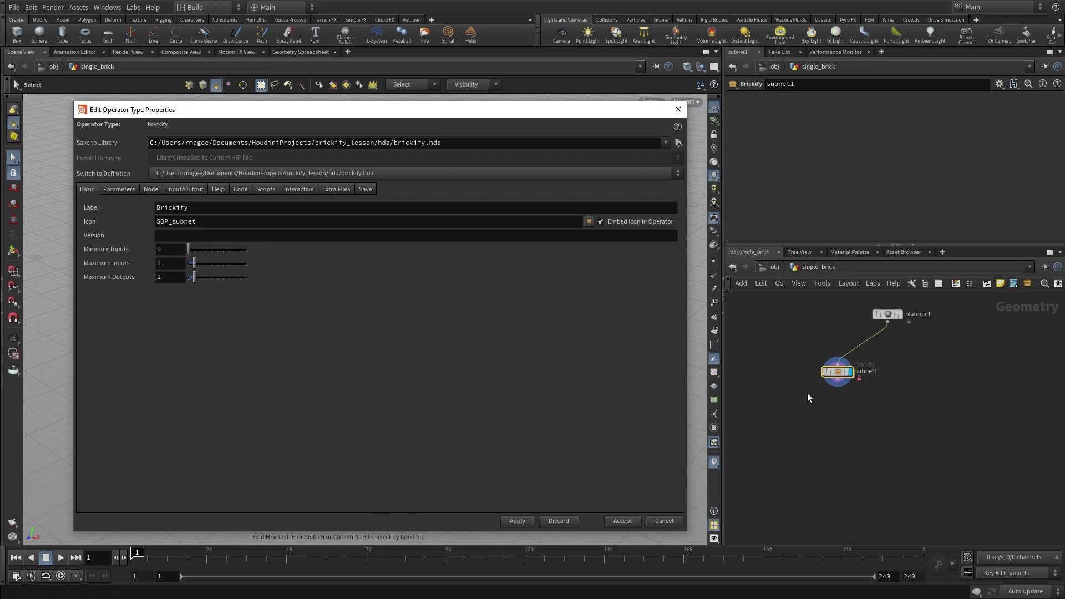
double_click(863, 372)
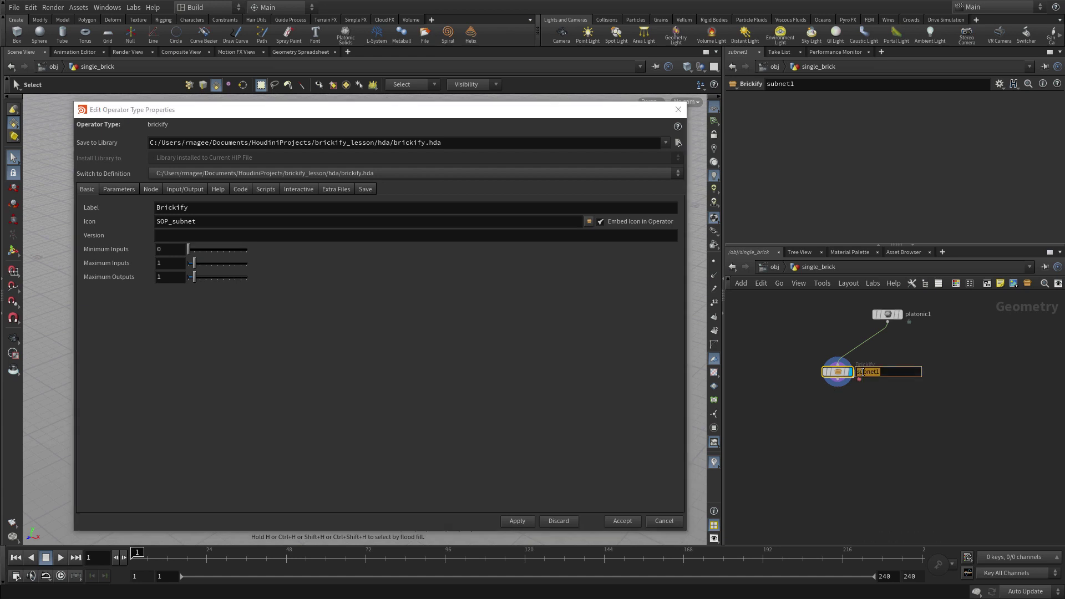
type("brickify_asset")
key("Return")
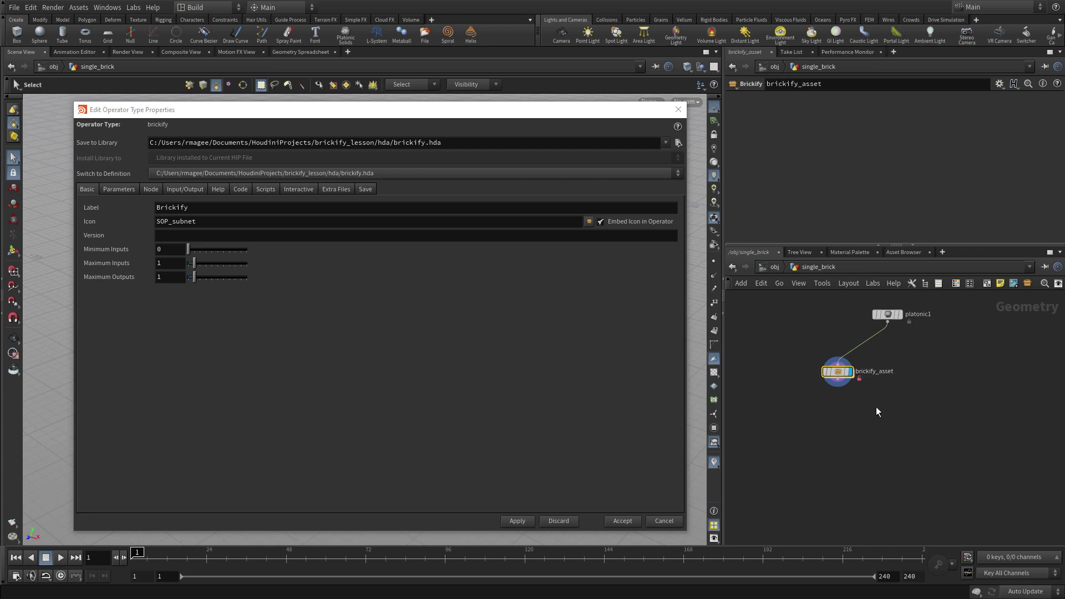
Shift the platonic1 node slightly sideways so it sits closer above brickify_asset.
scroll(877, 407, "up", 3)
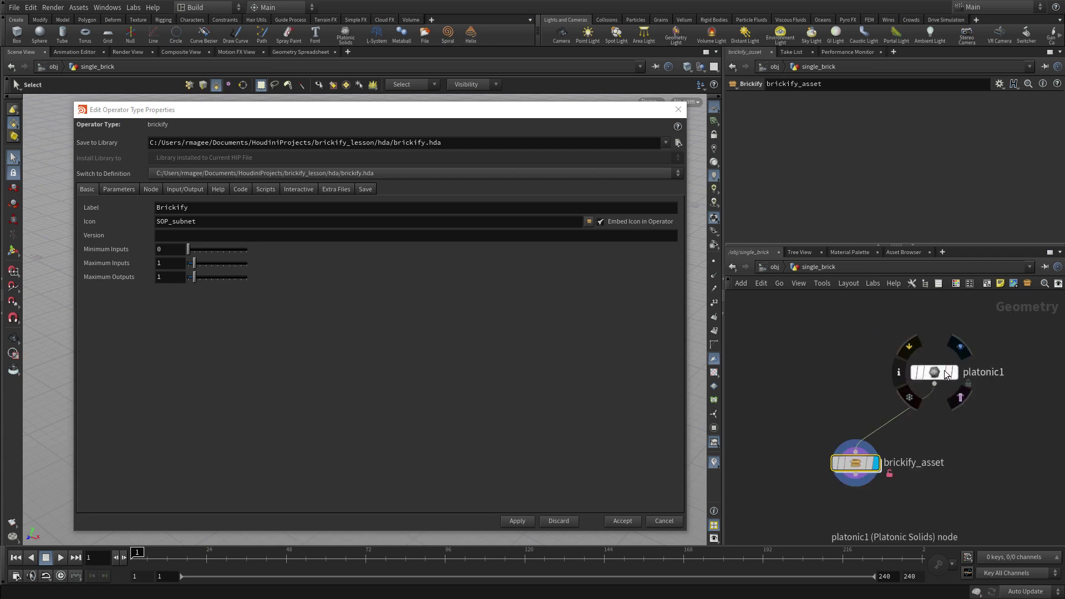
mouse_move(944, 370)
left_mouse_down()
mouse_move(917, 375)
mouse_move(923, 369)
left_mouse_up()
scroll(914, 426, "up", 2)
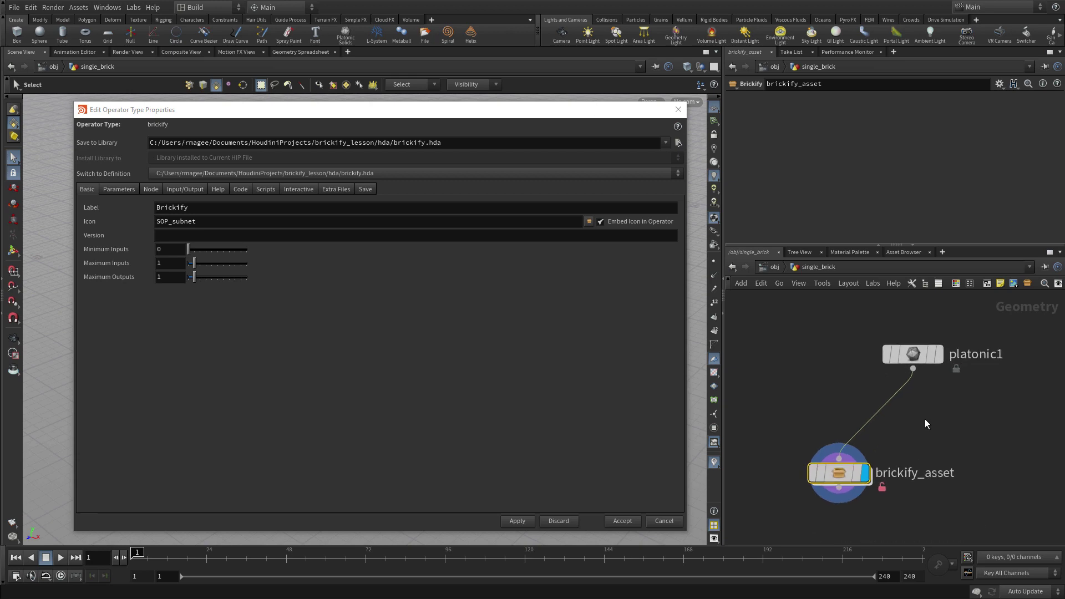
Inside brickify_asset, promote the switch1 node's Select Input to the asset's parameters and apply the change.
double_click(853, 483)
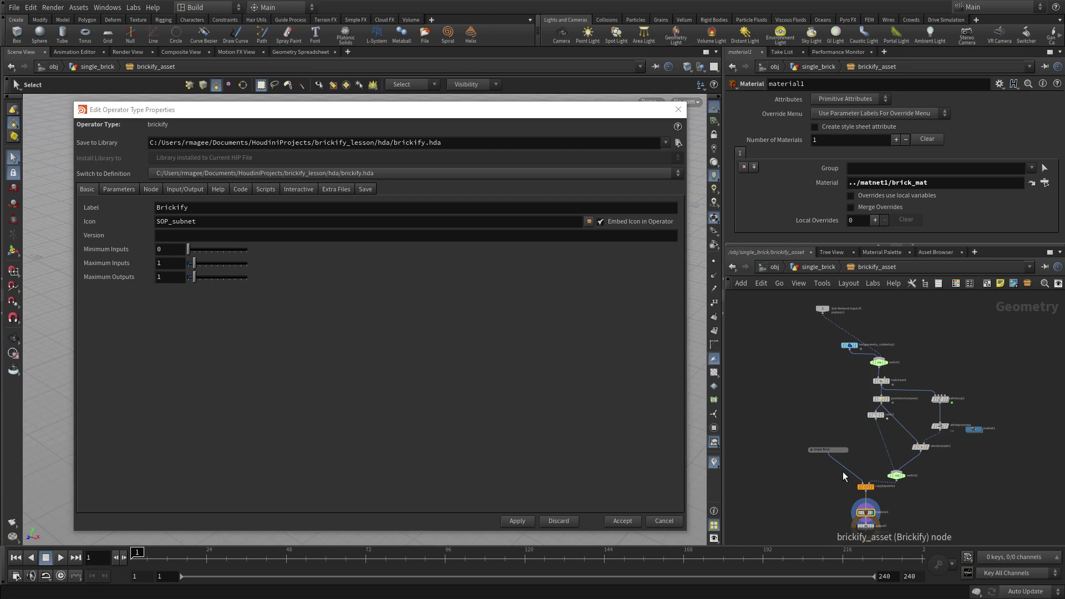
left_click(879, 364)
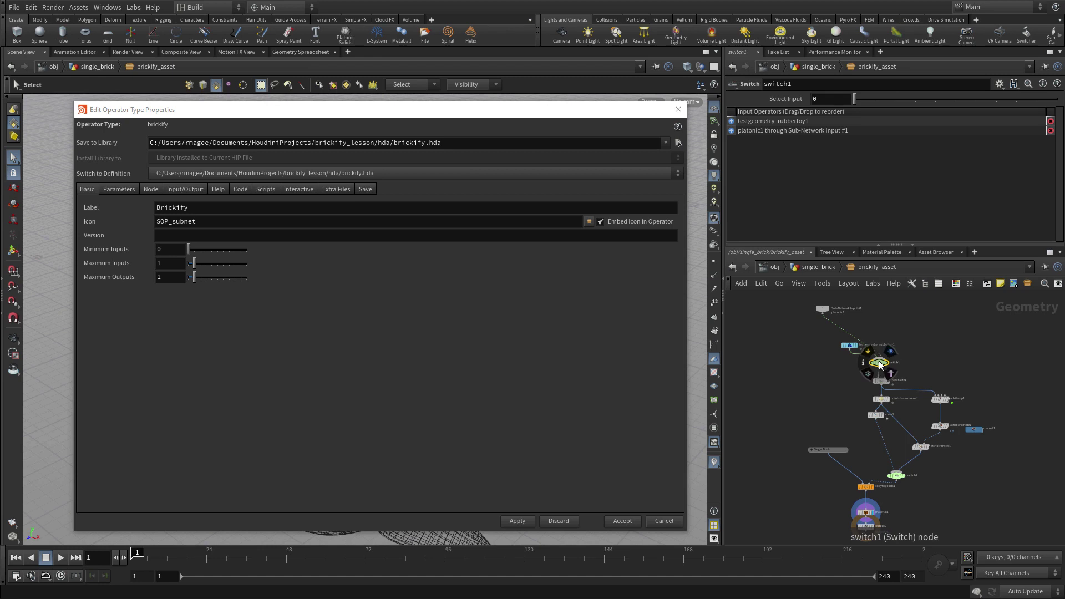
left_click(136, 189)
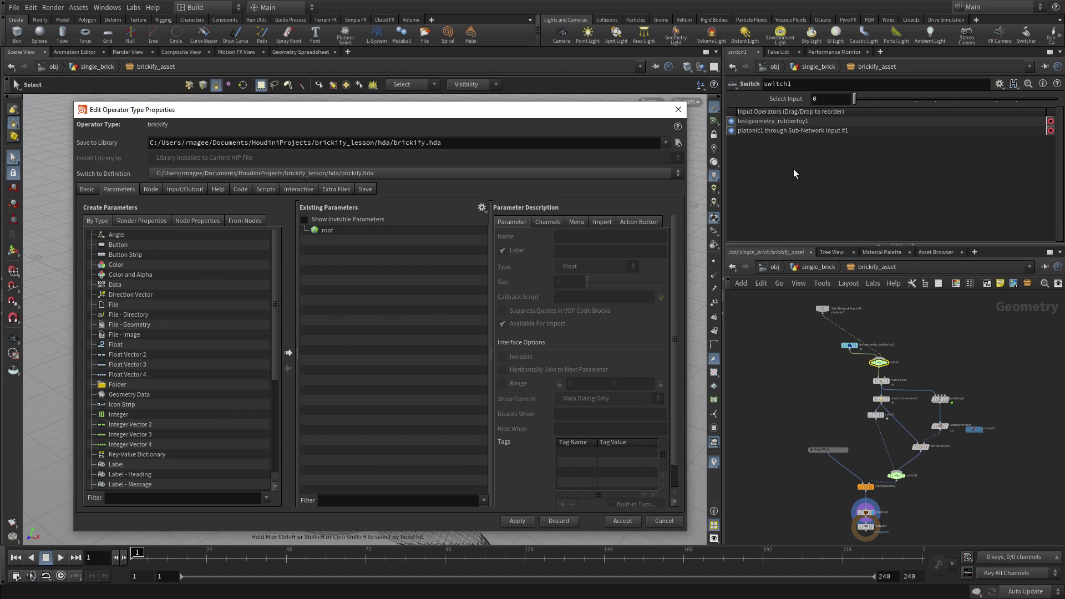
left_click_drag(504, 173, 326, 235)
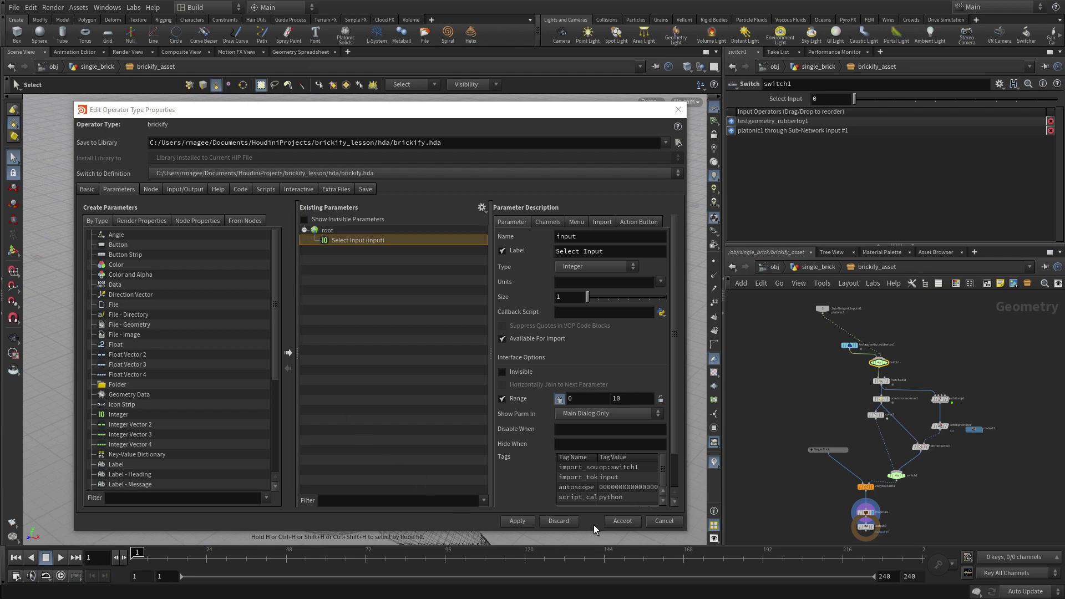
left_click(517, 521)
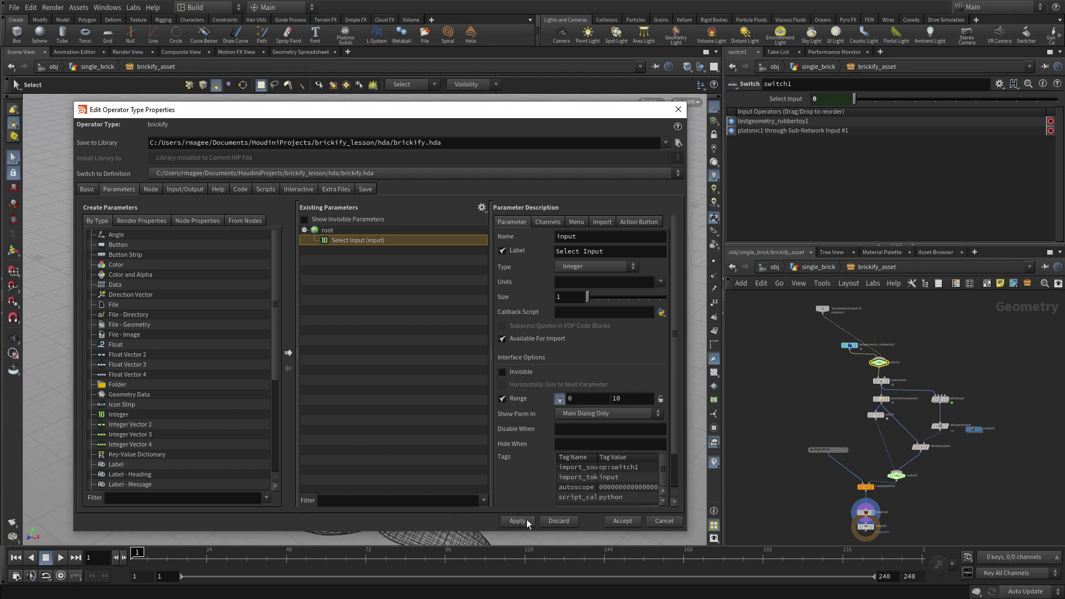
Open brickify_asset's parameters in a floating window, shrink it and place it over the network.
right_click(864, 267)
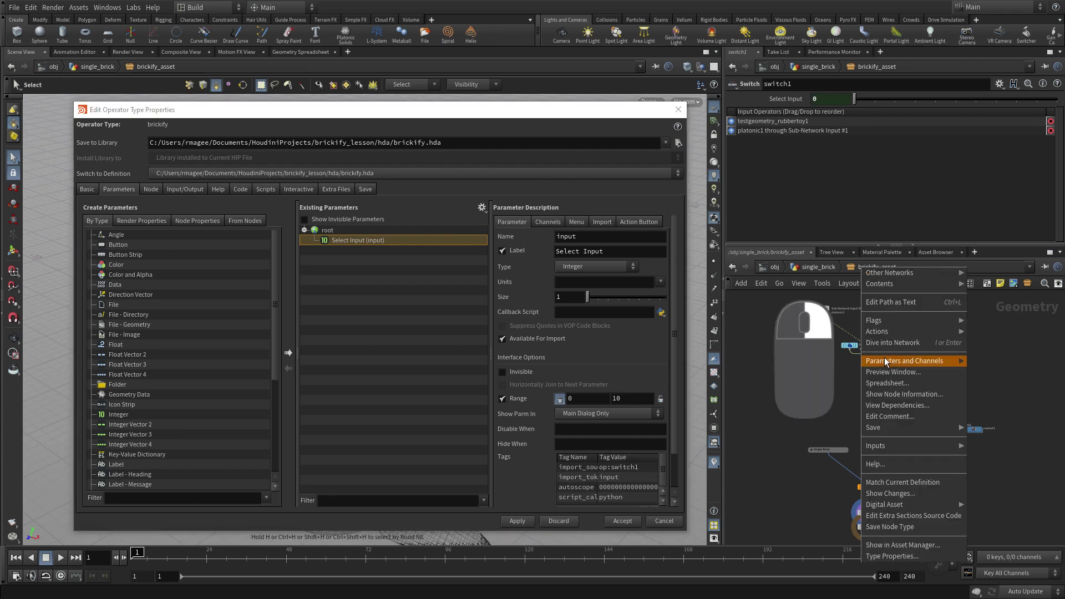
mouse_move(910, 360)
left_click(979, 363)
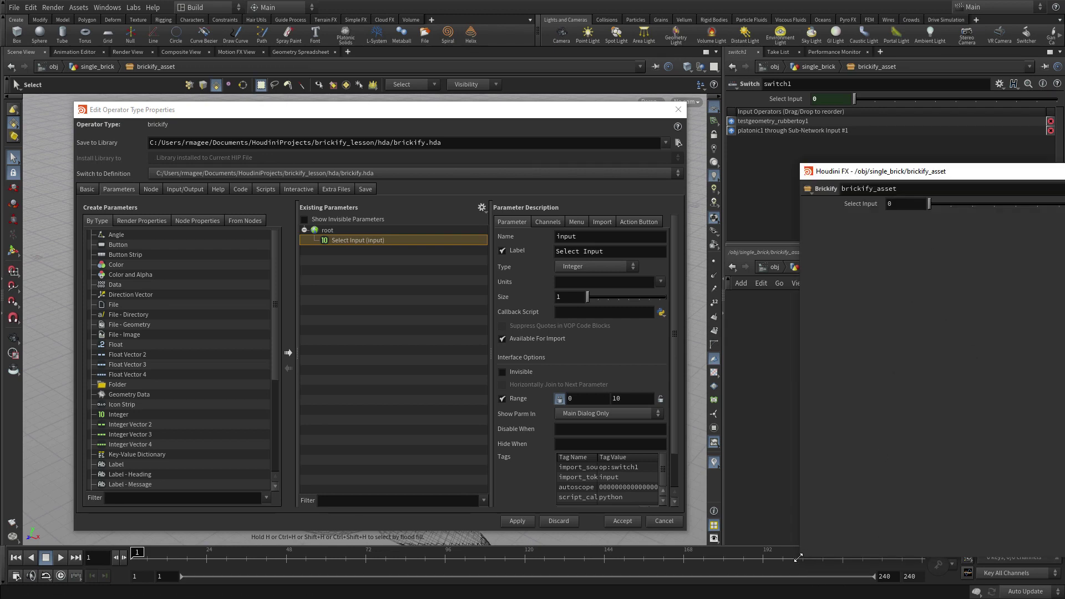
left_click_drag(797, 558, 887, 276)
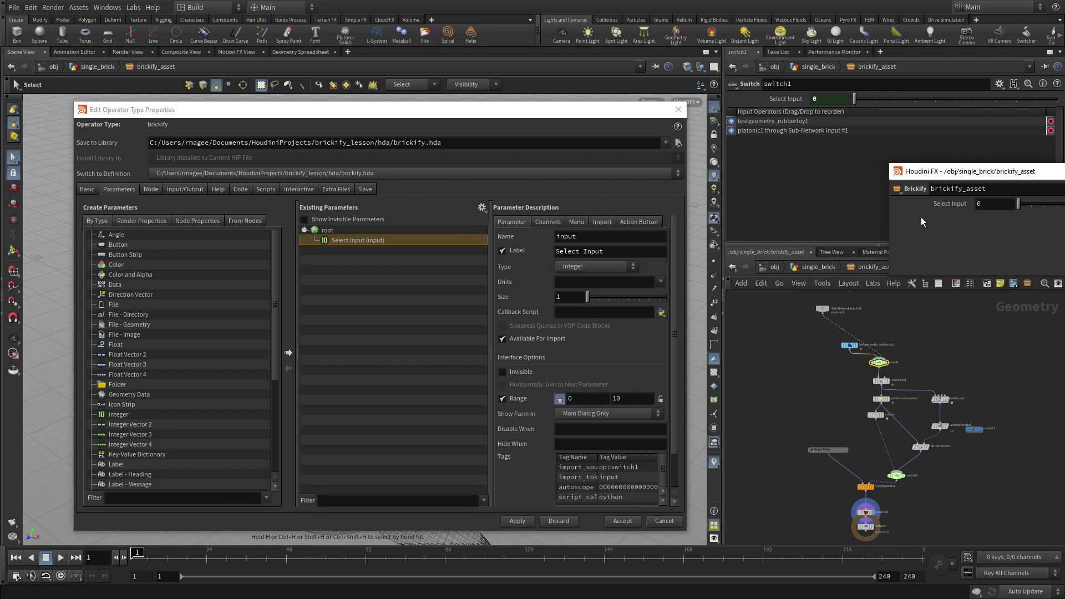
left_click_drag(1041, 174, 911, 309)
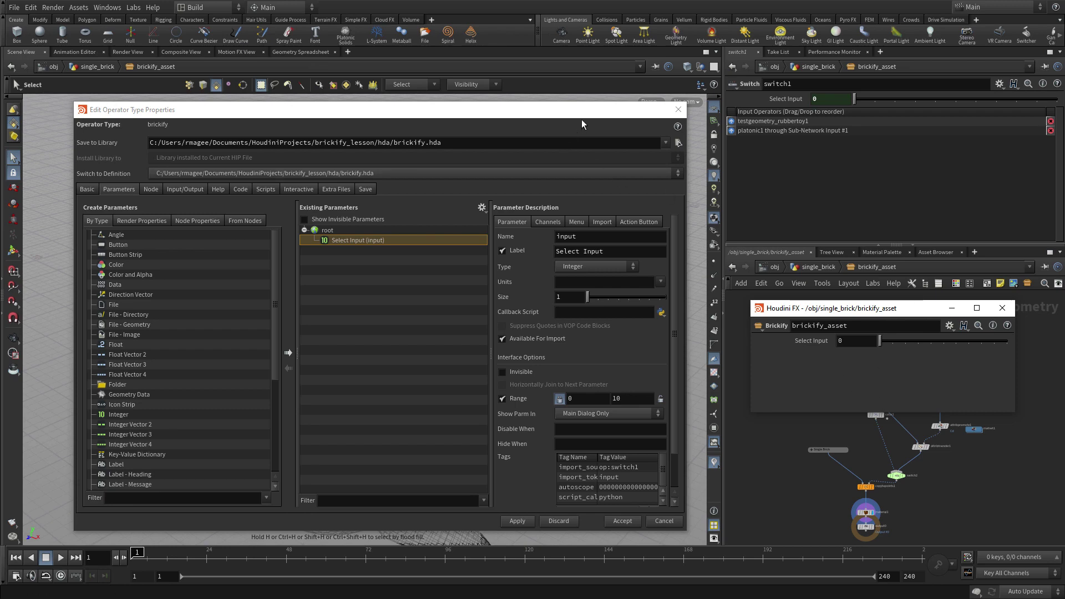
Move the type properties window aside to try the promoted Select Input slider, and bring the window back.
left_click_drag(581, 119, 610, 598)
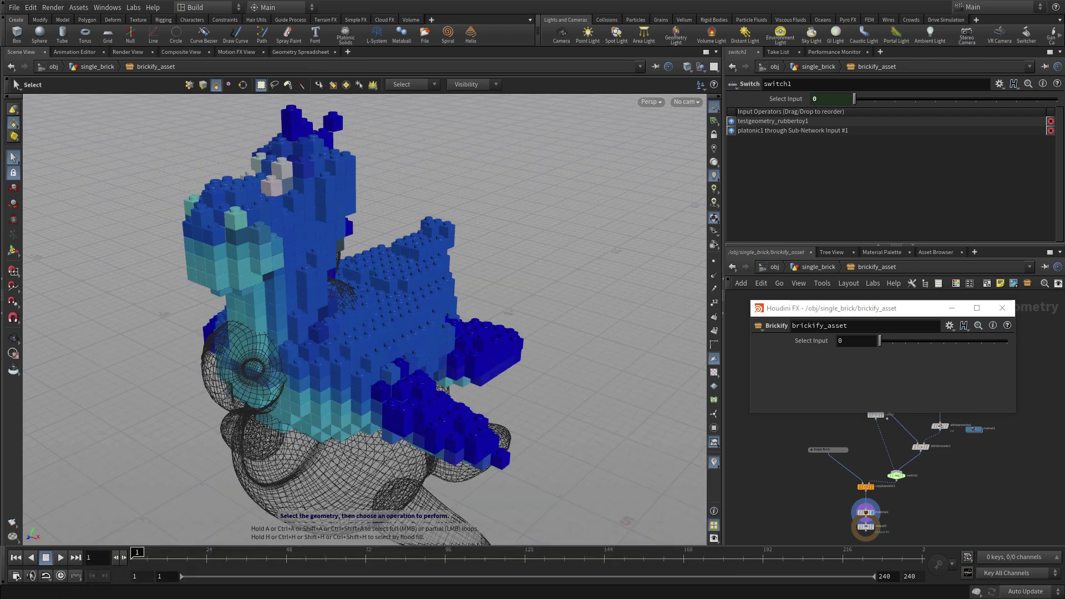
mouse_move(880, 341)
left_mouse_down()
mouse_move(891, 343)
mouse_move(879, 340)
left_mouse_up()
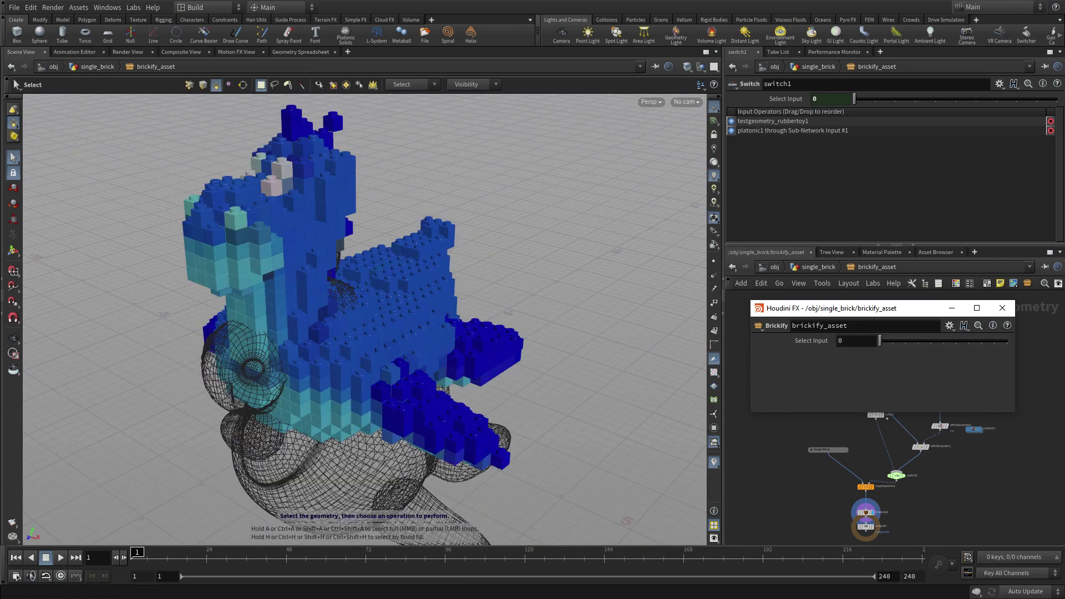
left_click_drag(643, 596, 592, 113)
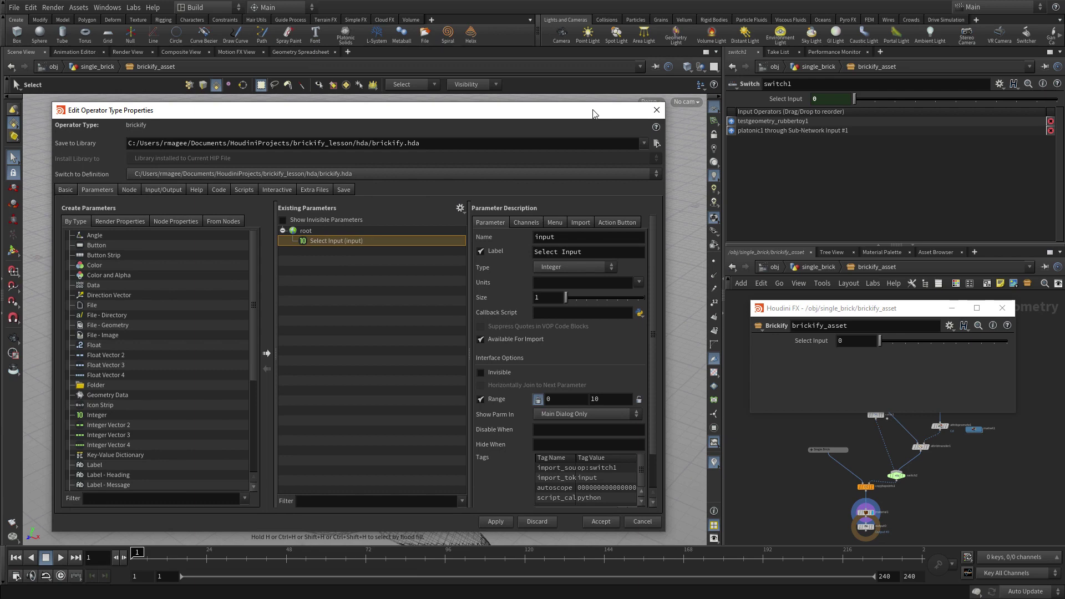
Rename the promoted Select Input parameter as shape and label it Shape.
left_click(342, 239)
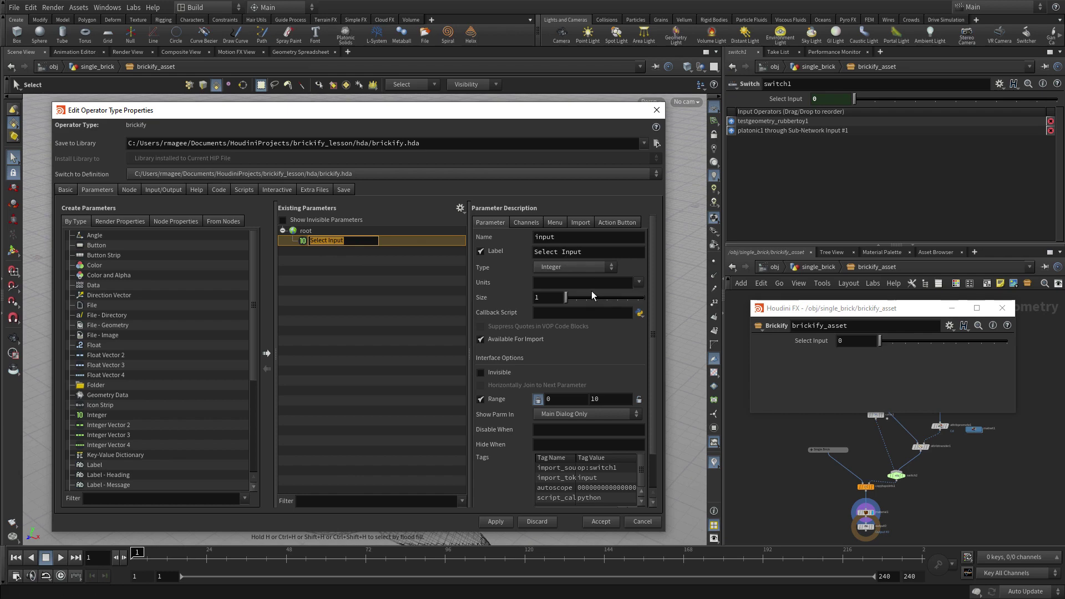
double_click(571, 237)
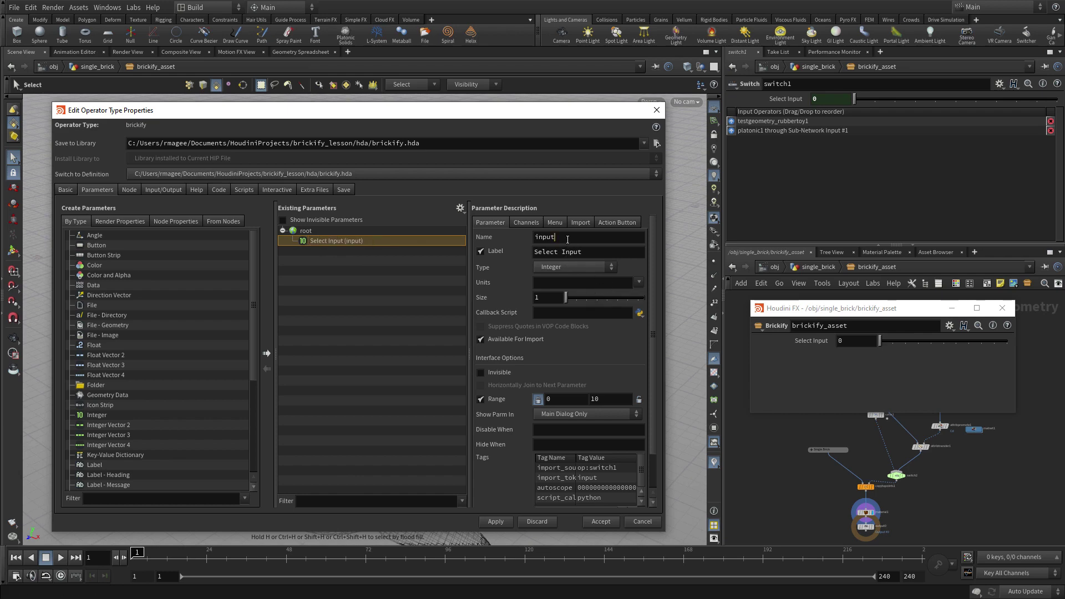
type("shape")
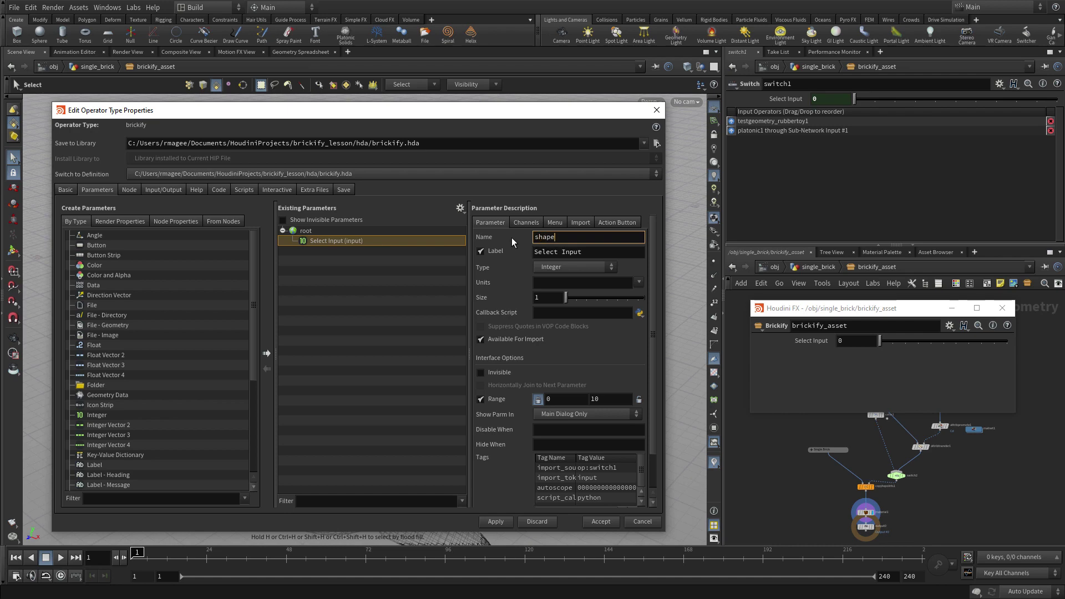
key("Tab")
type("Shape")
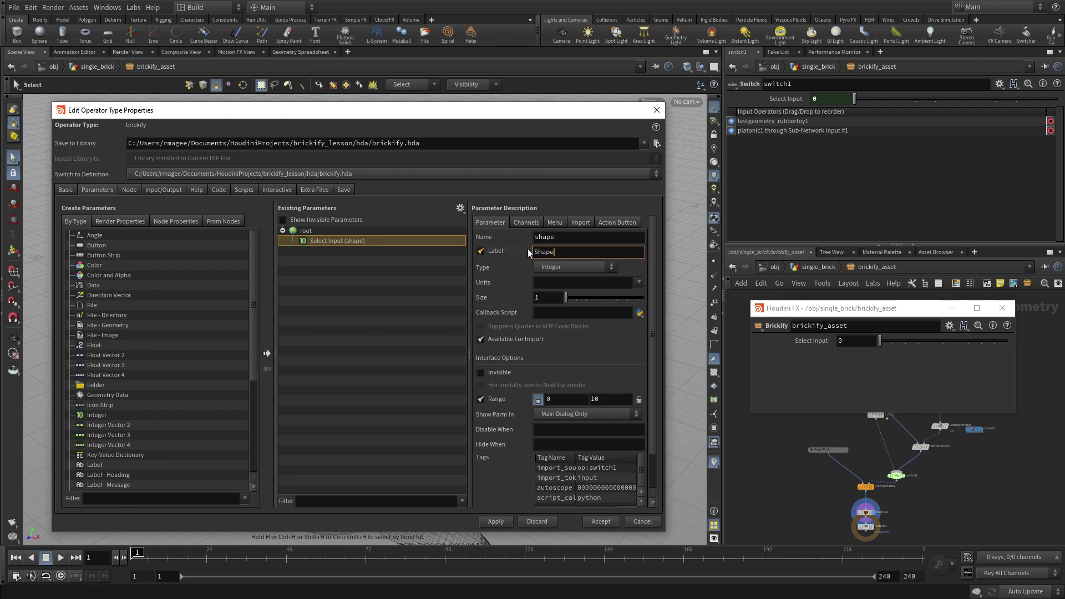
Enable a menu for the Shape parameter and add item 0 labelled Rubber Toy.
left_click(555, 222)
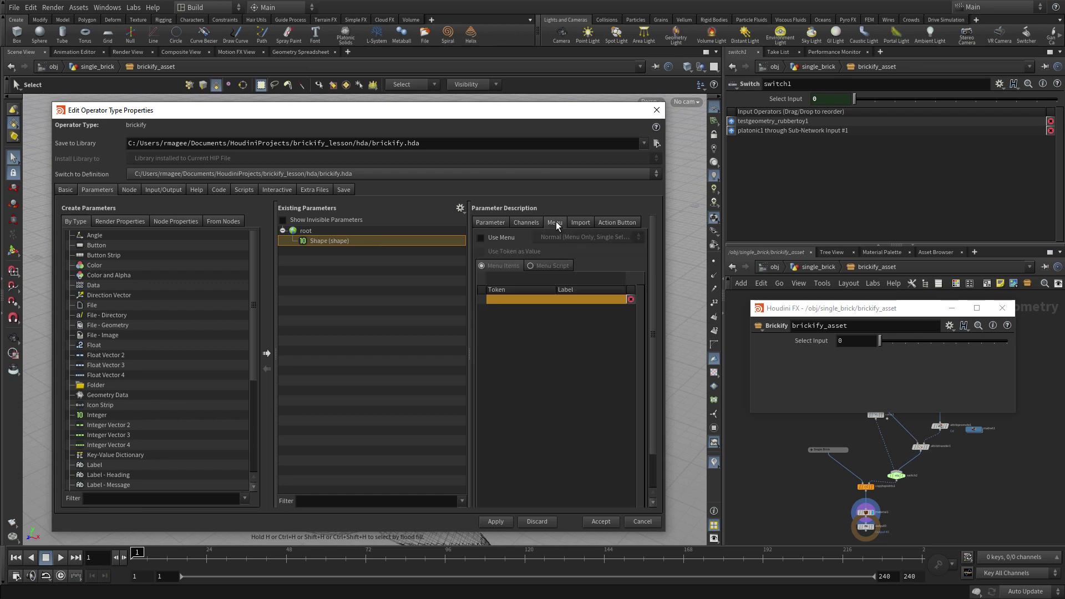
left_click(495, 238)
left_click(502, 279)
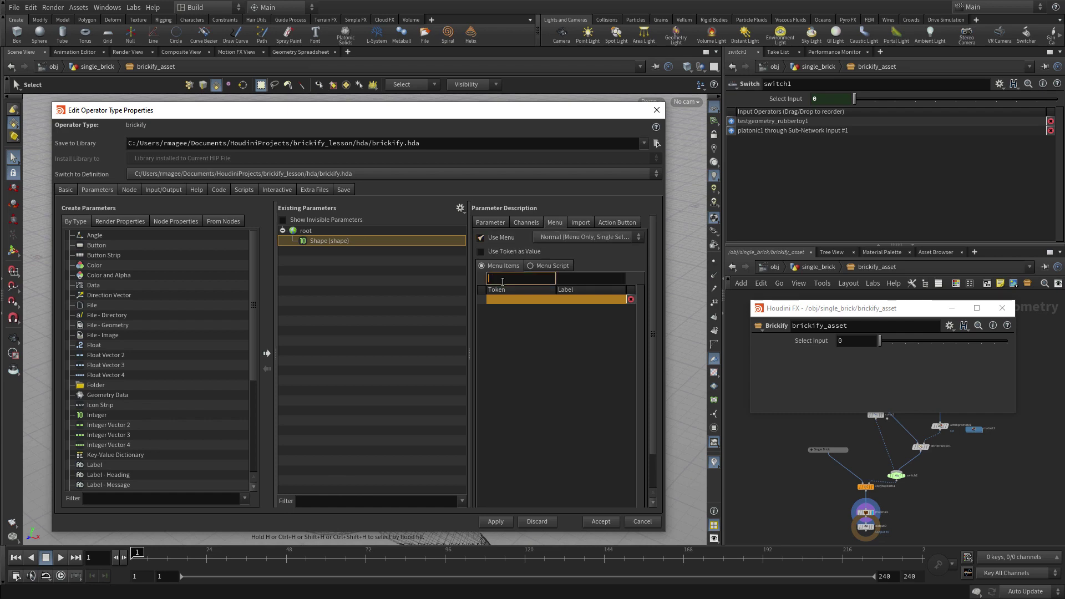
type("0")
key("Tab")
type("Rubb")
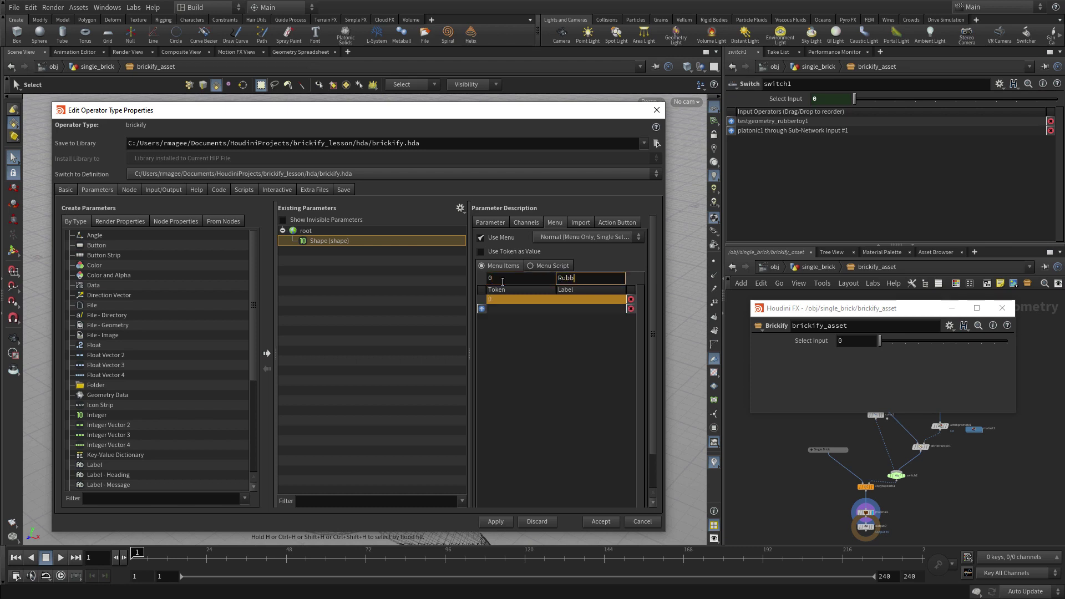
type("er Toy")
key("Return")
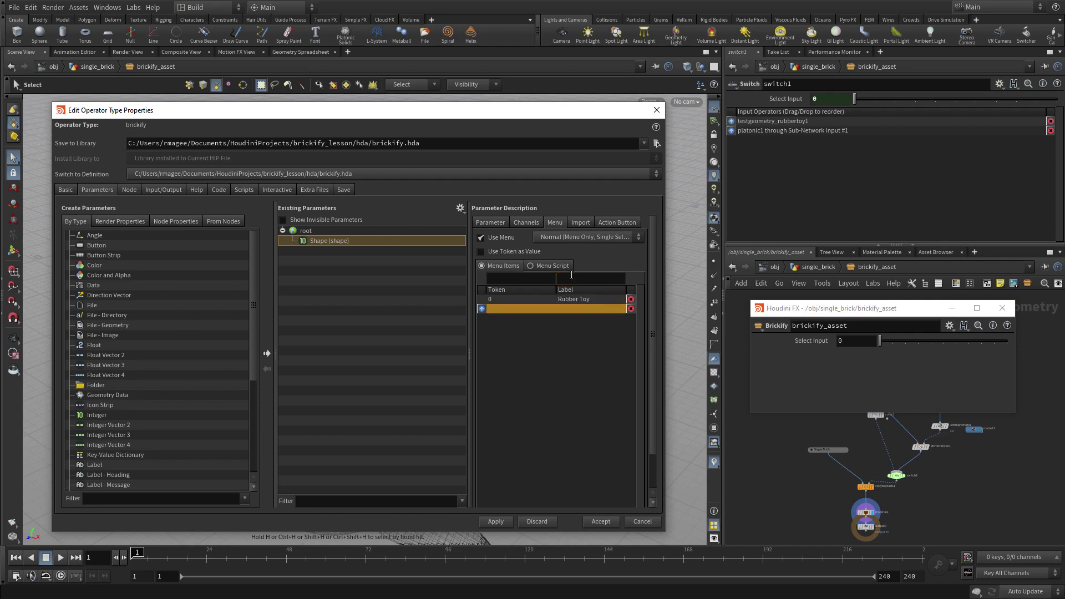
Add menu item 1 labelled Custom Shape to the Shape parameter and apply the changes to the asset.
left_click(518, 281)
type("1")
left_click(579, 278)
type("Custom Shape")
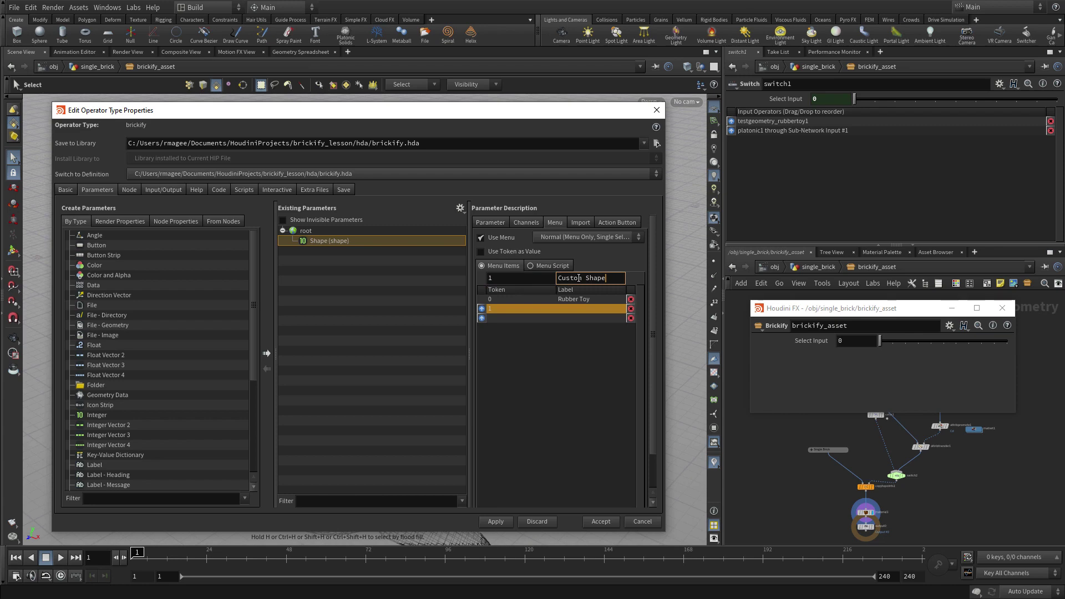
key("Return")
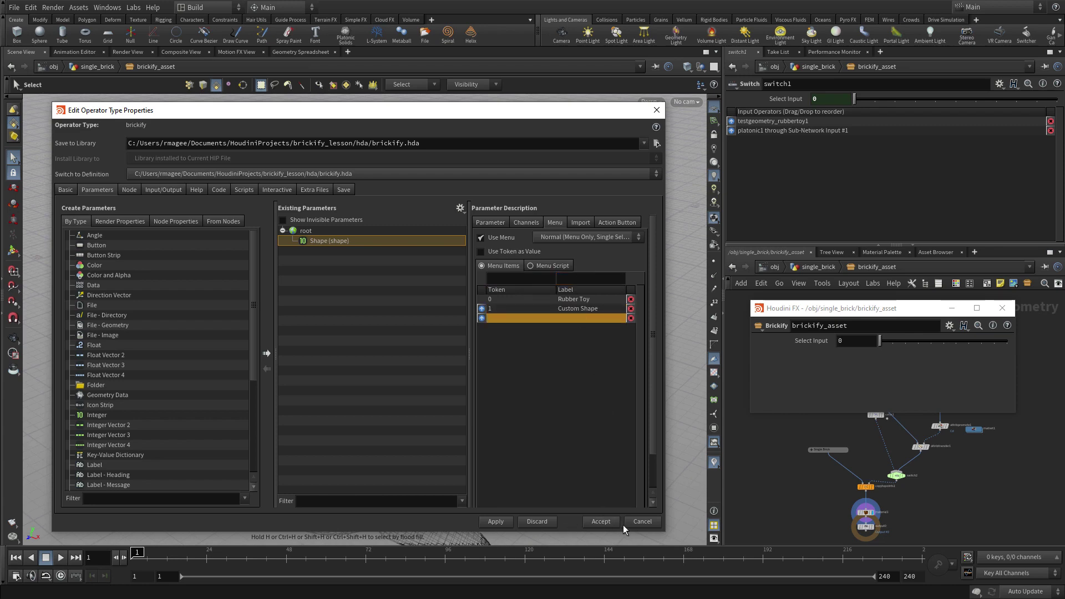
left_click(504, 525)
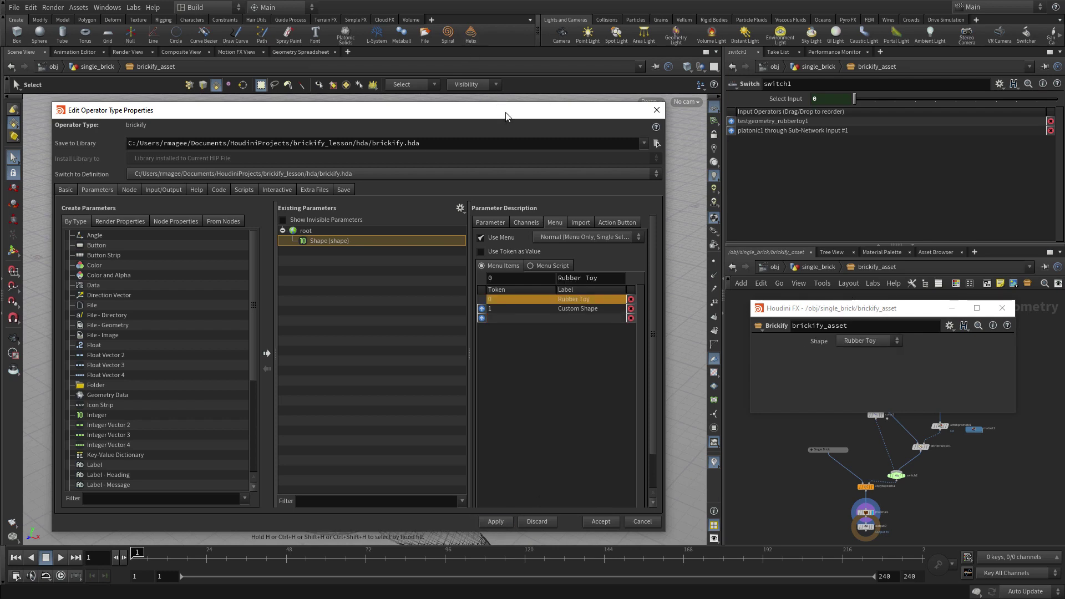
Clear the properties window from the viewport and test the asset's Shape menu with Custom Shape and Rubber Toy.
left_click(657, 110)
left_click(869, 341)
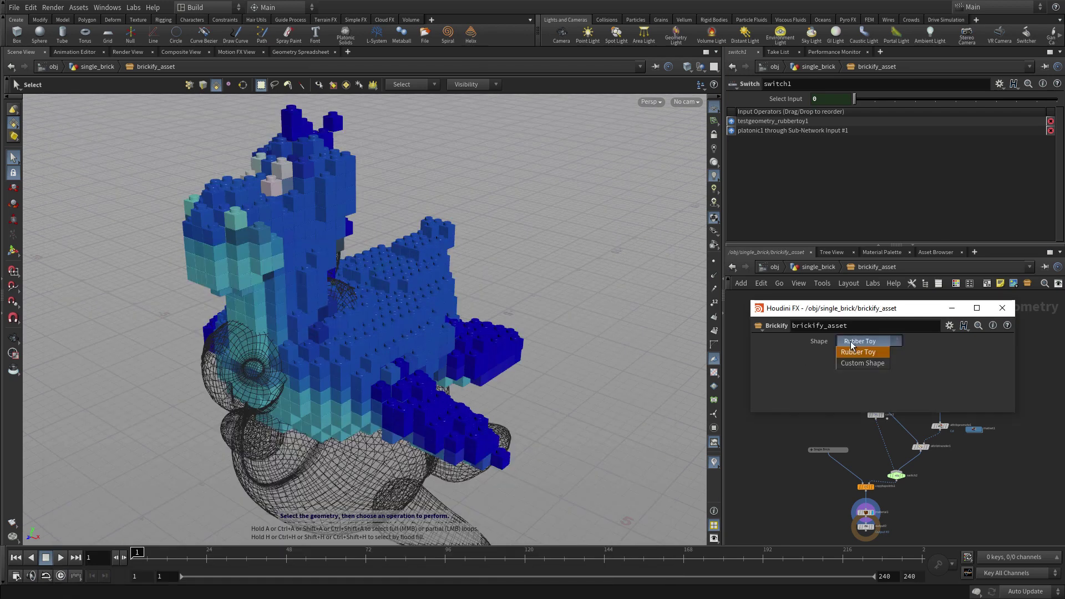
left_click(853, 362)
left_click(857, 342)
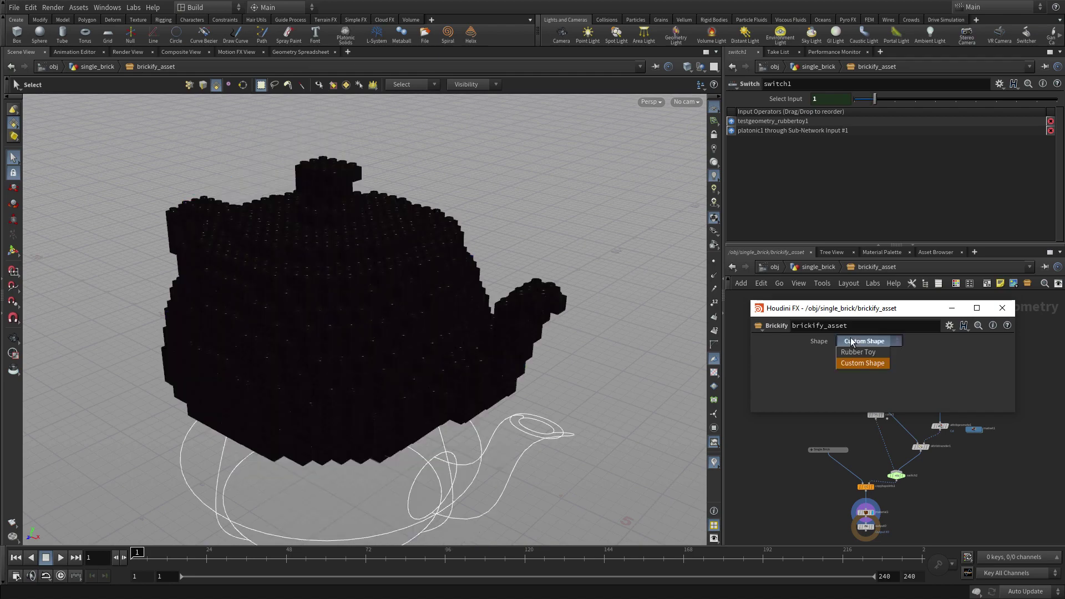
left_click(855, 352)
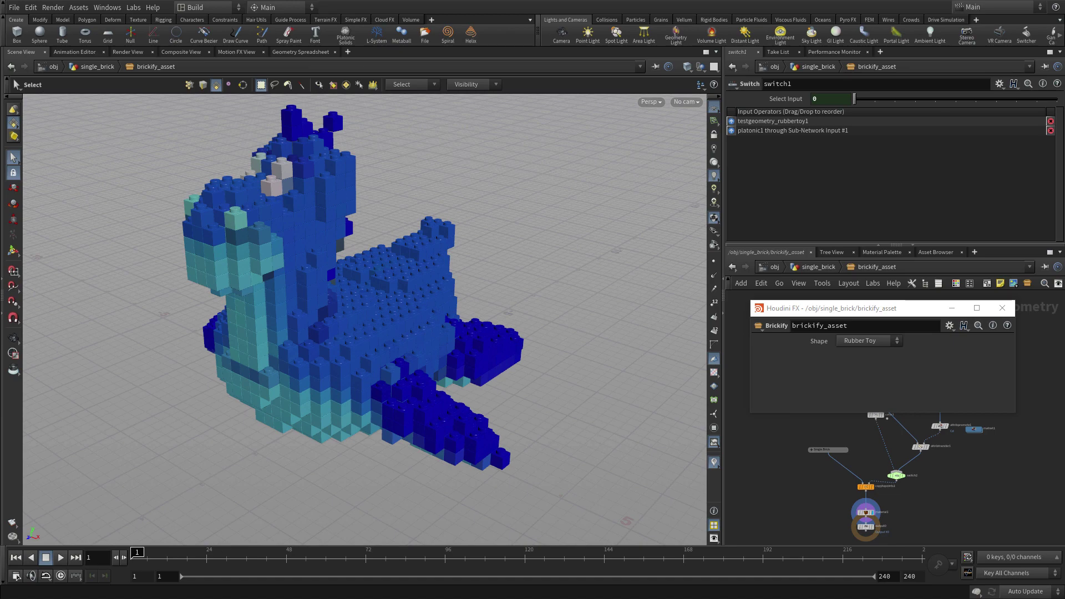
Bring back the type properties window and promote the switch2 node's Select Input to the asset's parameters below Shape.
key("alt+Tab")
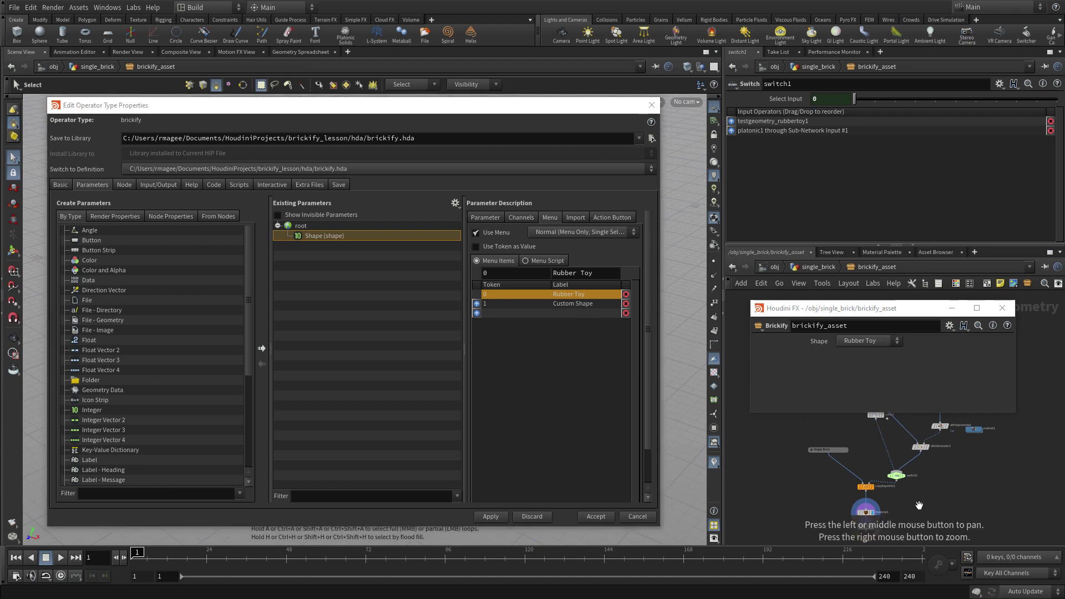
scroll(912, 472, "up", 5)
left_click(872, 443)
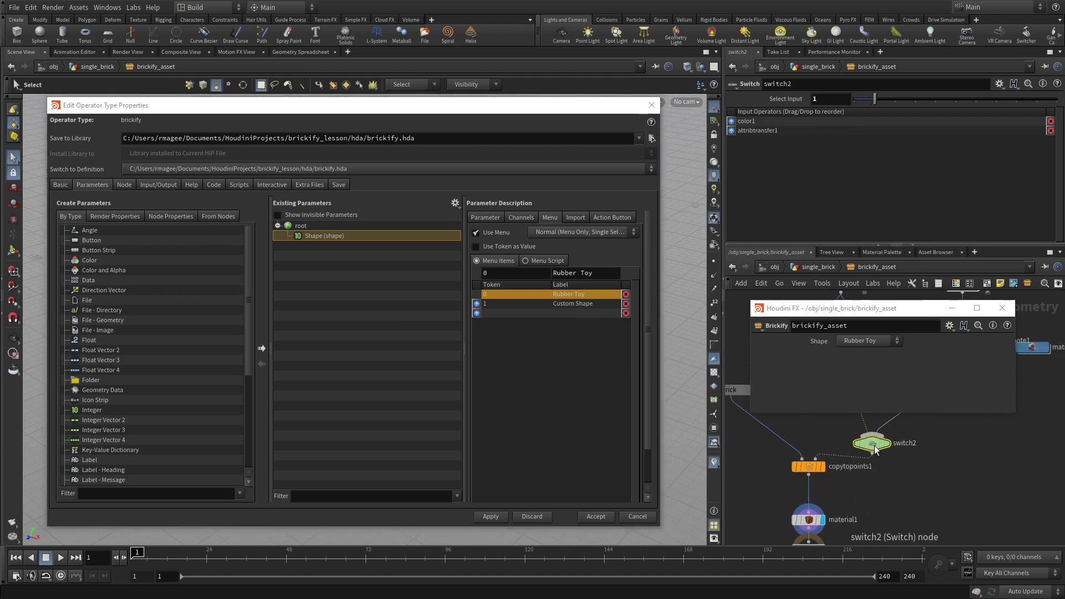
left_click_drag(782, 100, 309, 225)
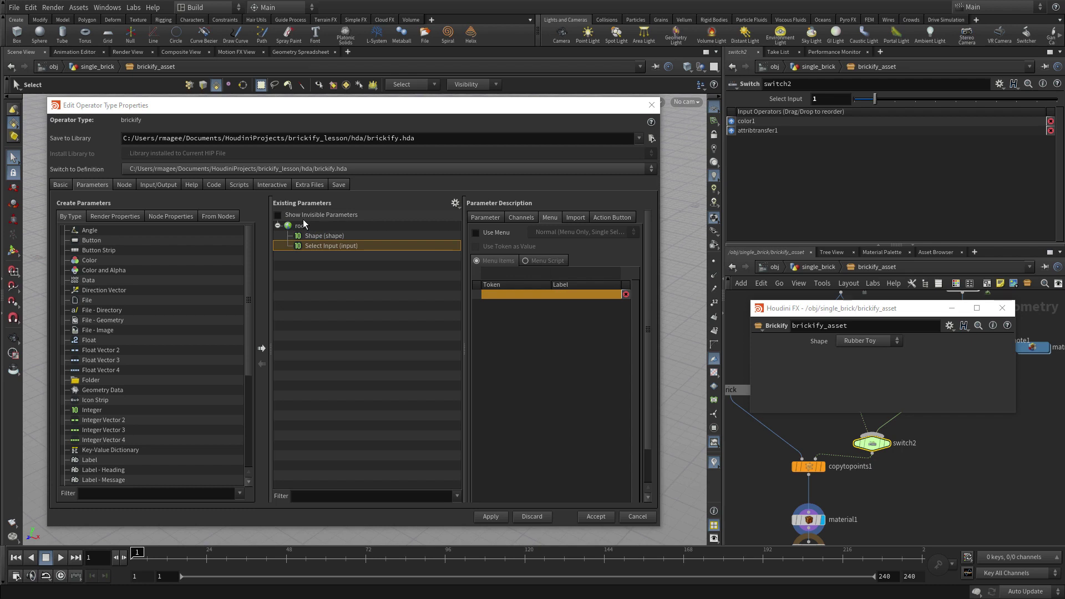
Rename the newly promoted Select Input parameter as look and label it Look.
double_click(335, 244)
left_click(477, 217)
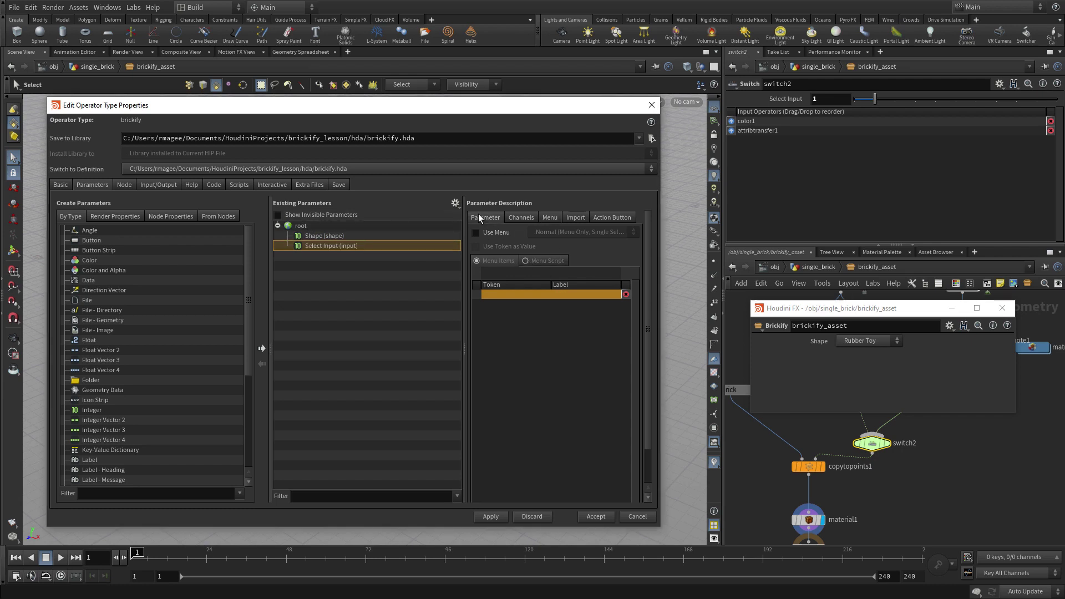
double_click(539, 232)
type("l")
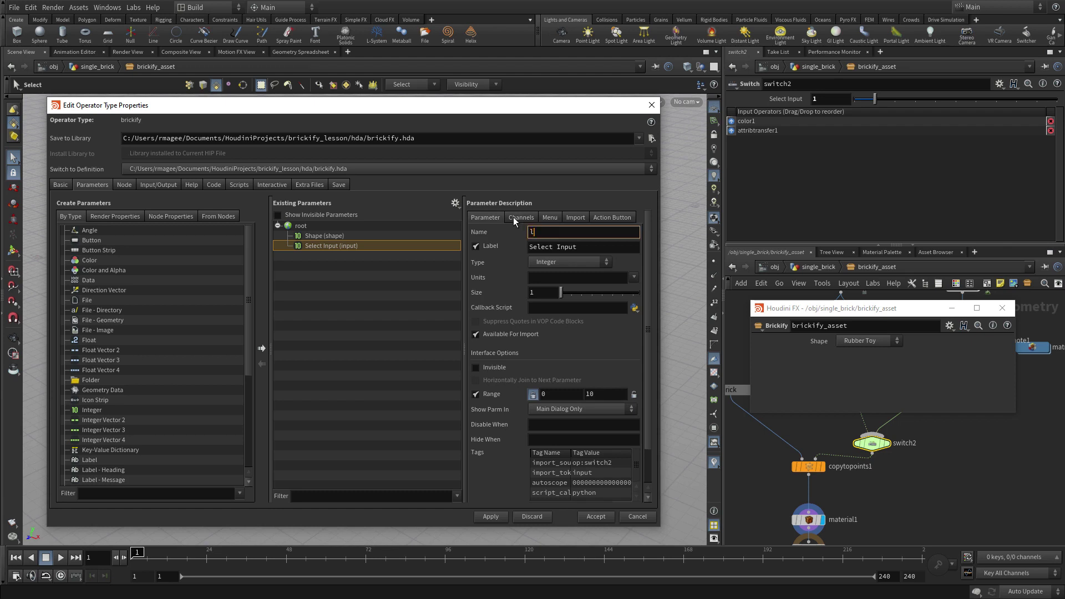
type("ook")
key("Tab")
type("Look")
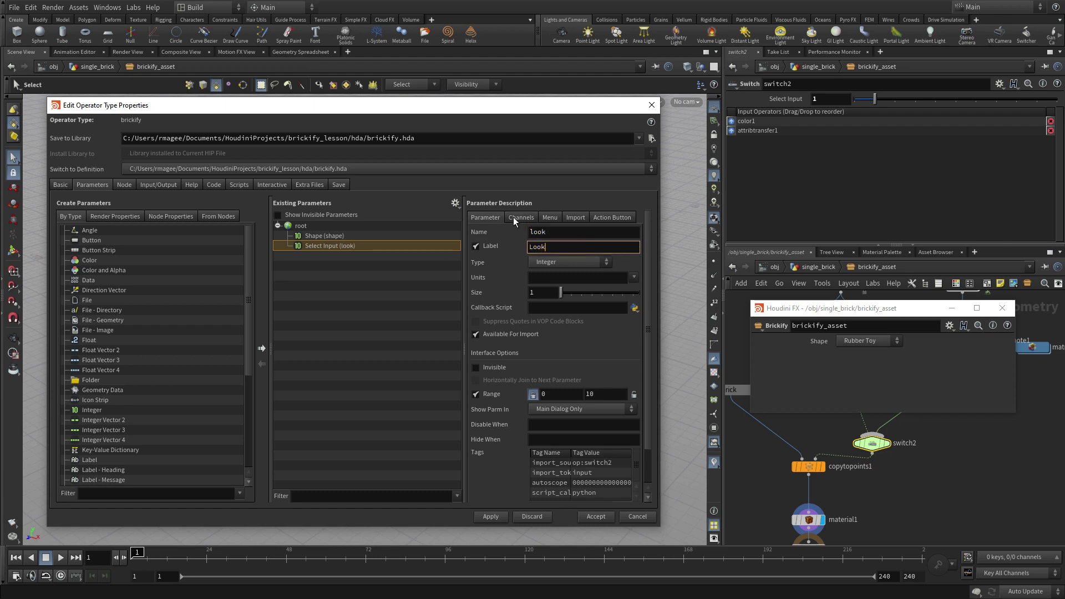
key("Return")
Enable a menu for the Look parameter with items 0 Color and 1 Texture Map, and apply the changes.
left_click(550, 217)
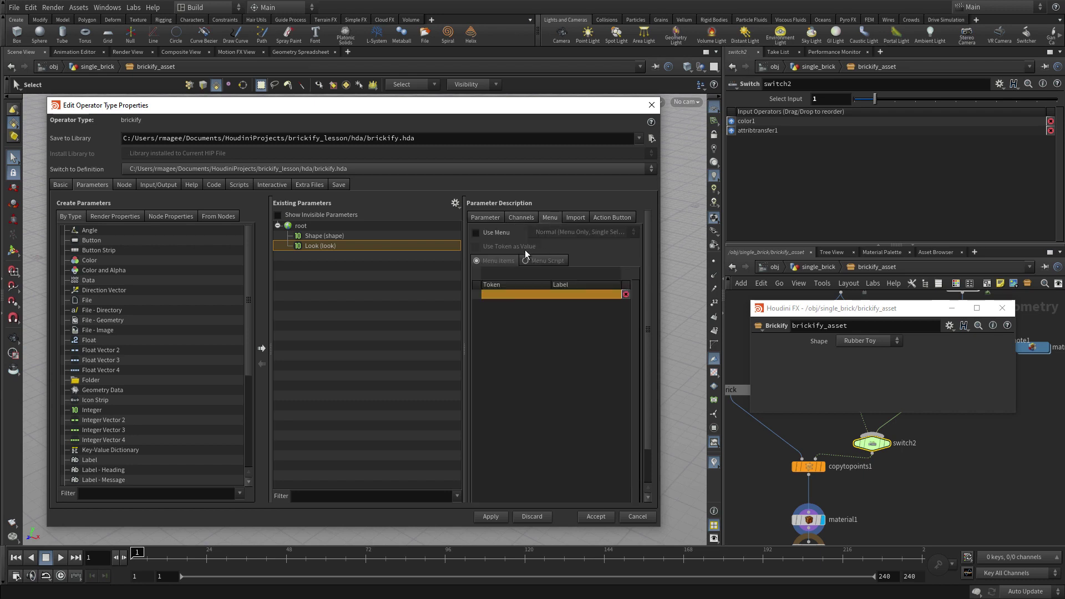
left_click(500, 234)
left_click(505, 270)
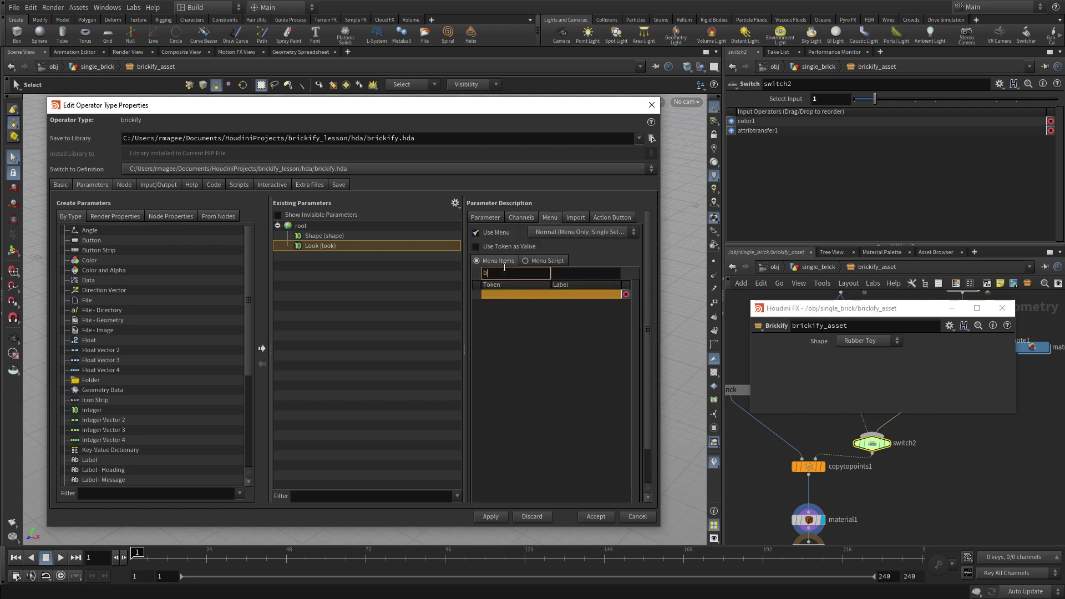
type("0")
key("Tab")
type("Colo")
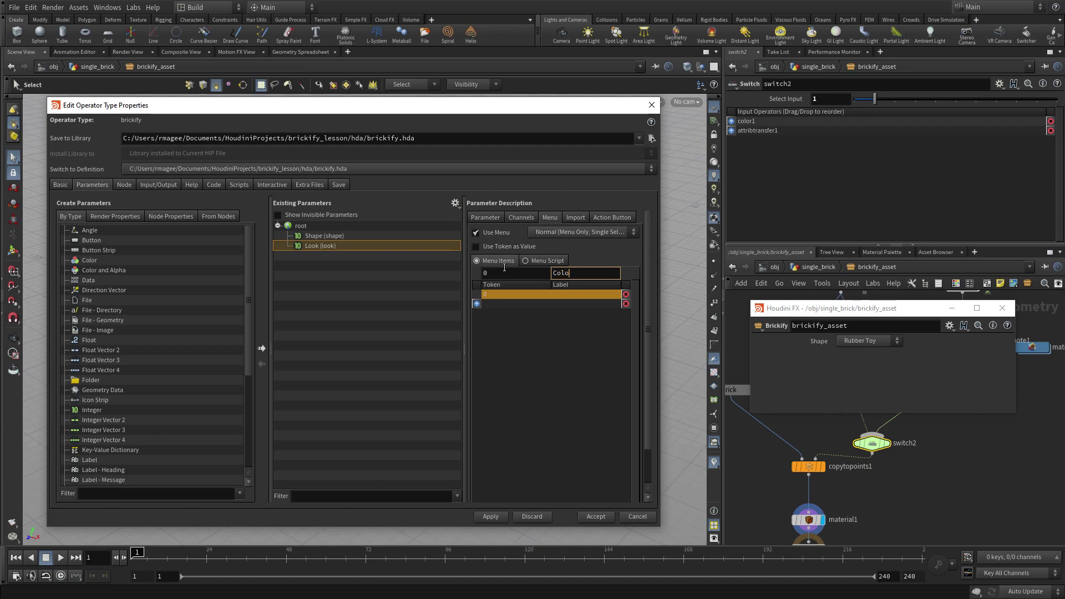
key("Return")
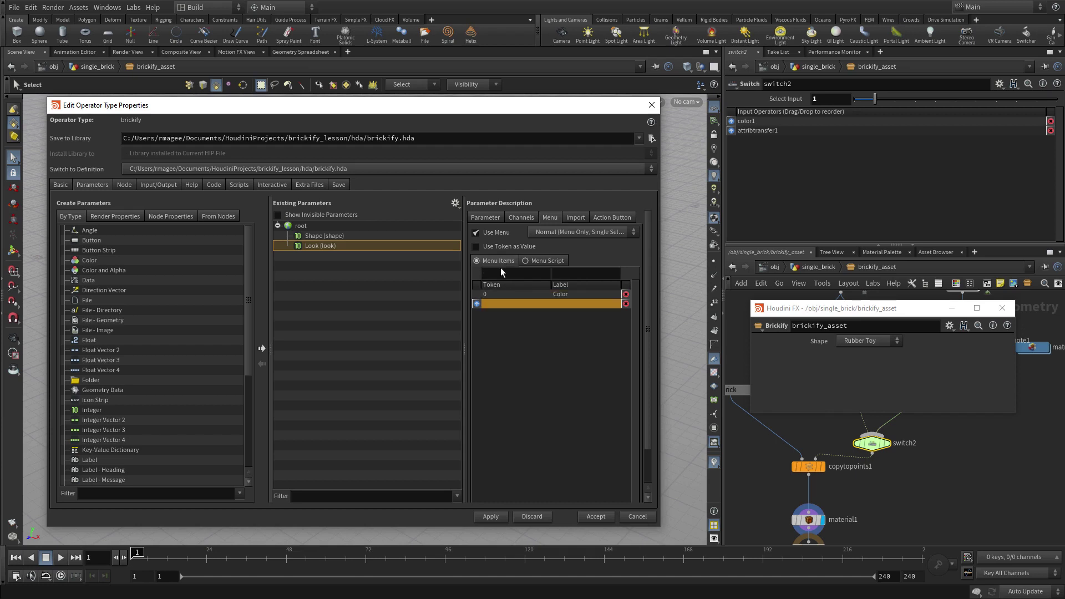
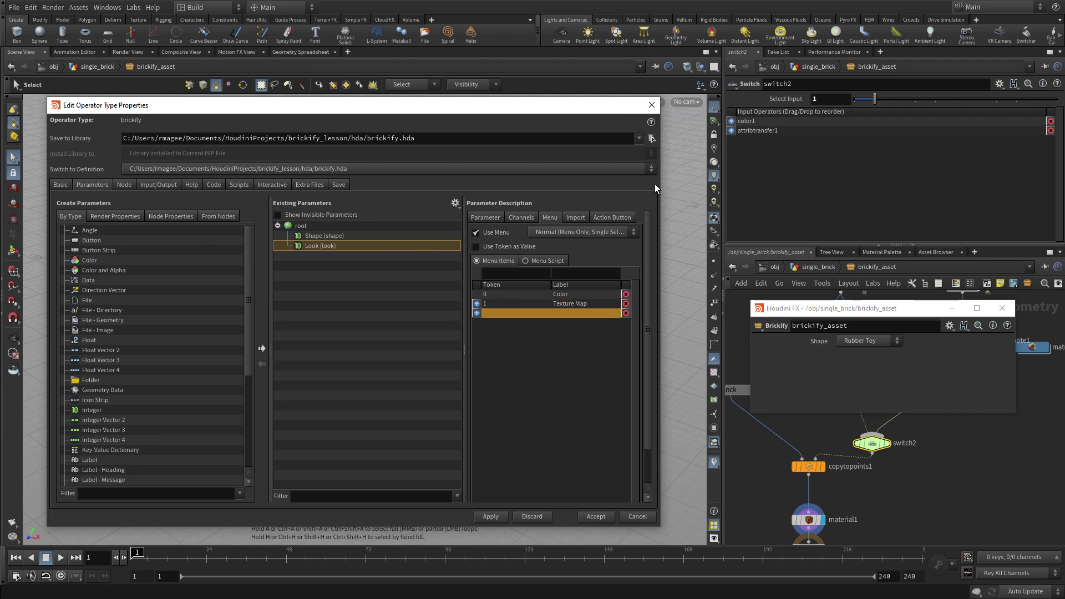
left_click(490, 517)
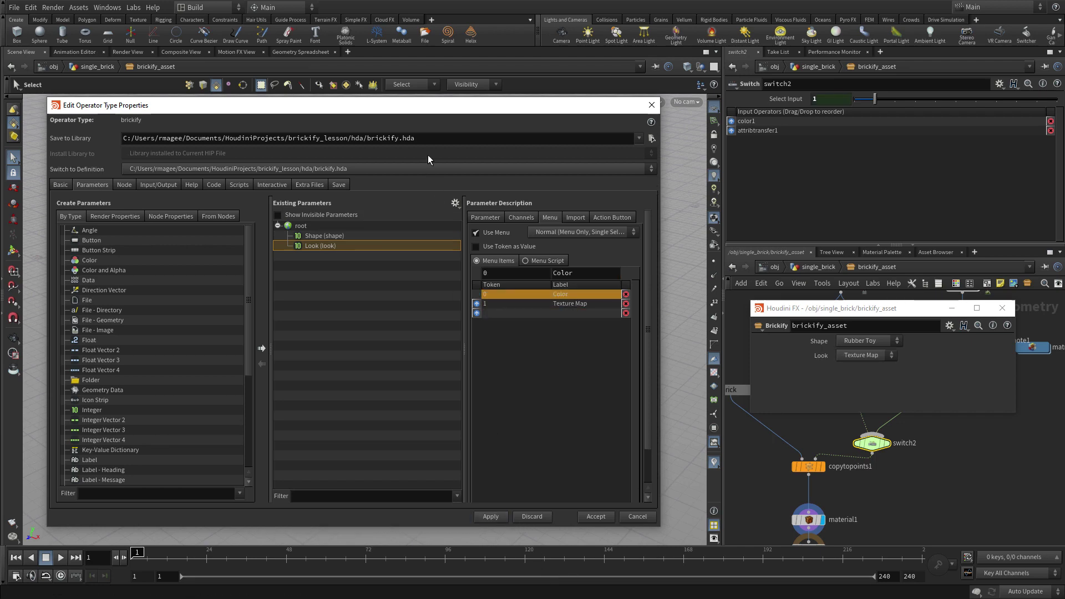
Move the properties window aside and test the asset's Look menu with Color and Texture Map.
left_click_drag(431, 106, 488, 592)
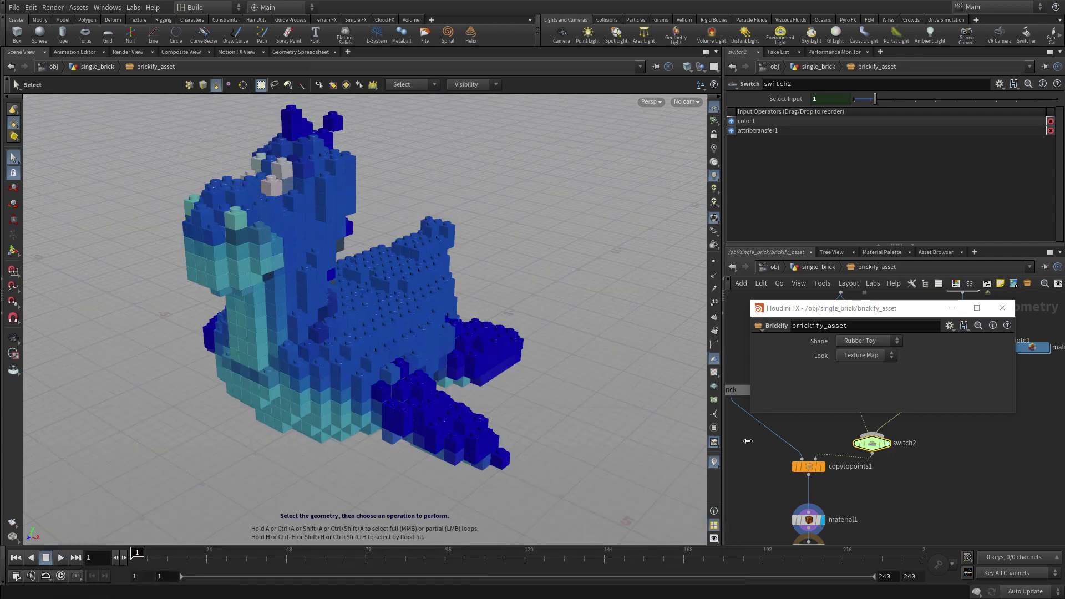
left_click(850, 357)
left_click(855, 371)
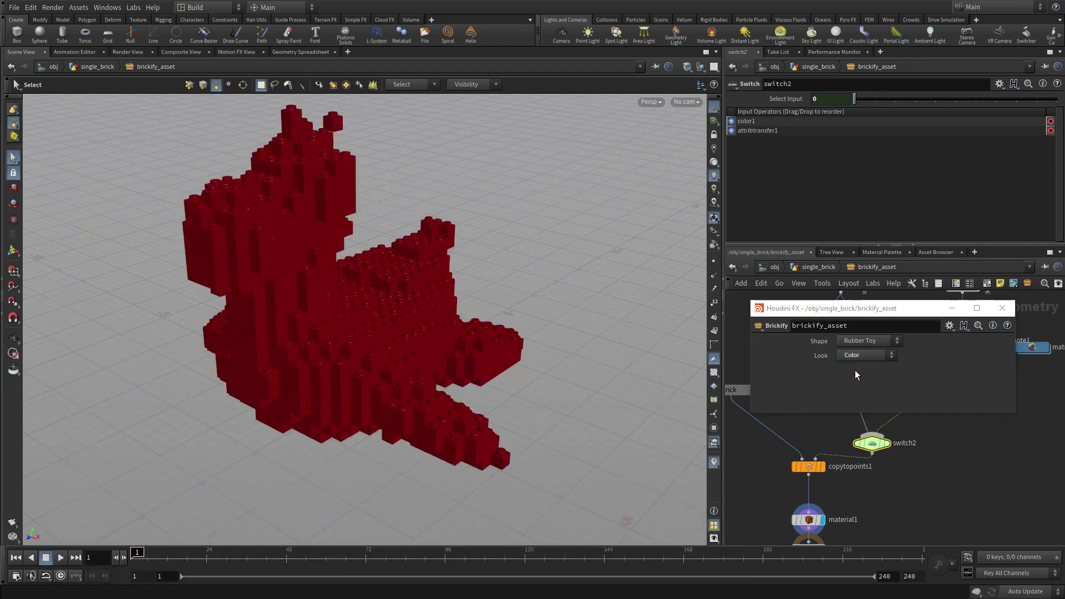
left_click(855, 357)
left_click(861, 376)
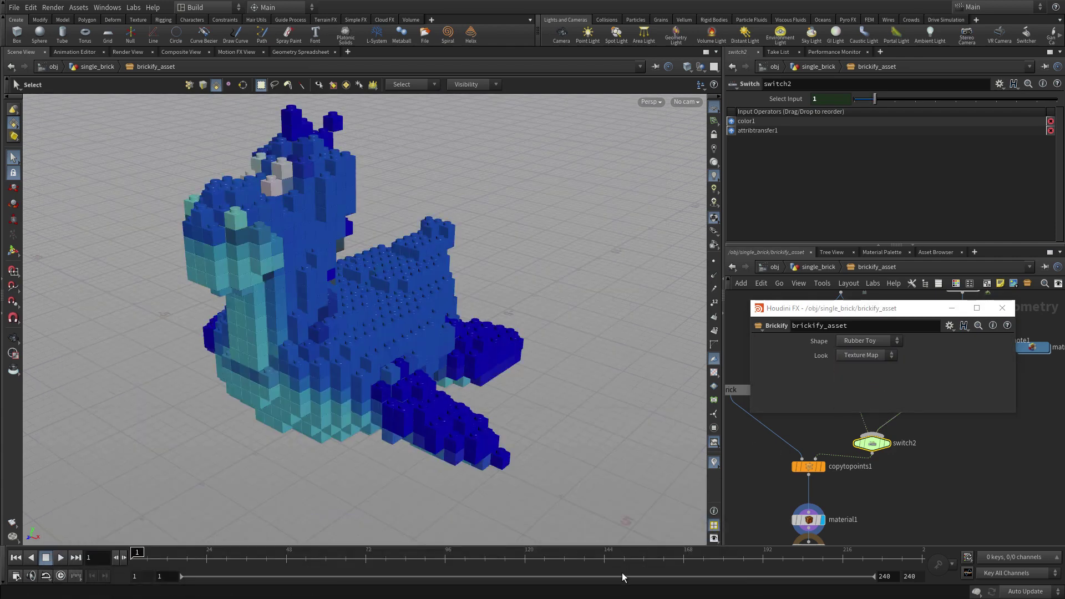
Bring back the type properties window and set the Look parameter's default channel value to 0.
left_click_drag(610, 595, 552, 101)
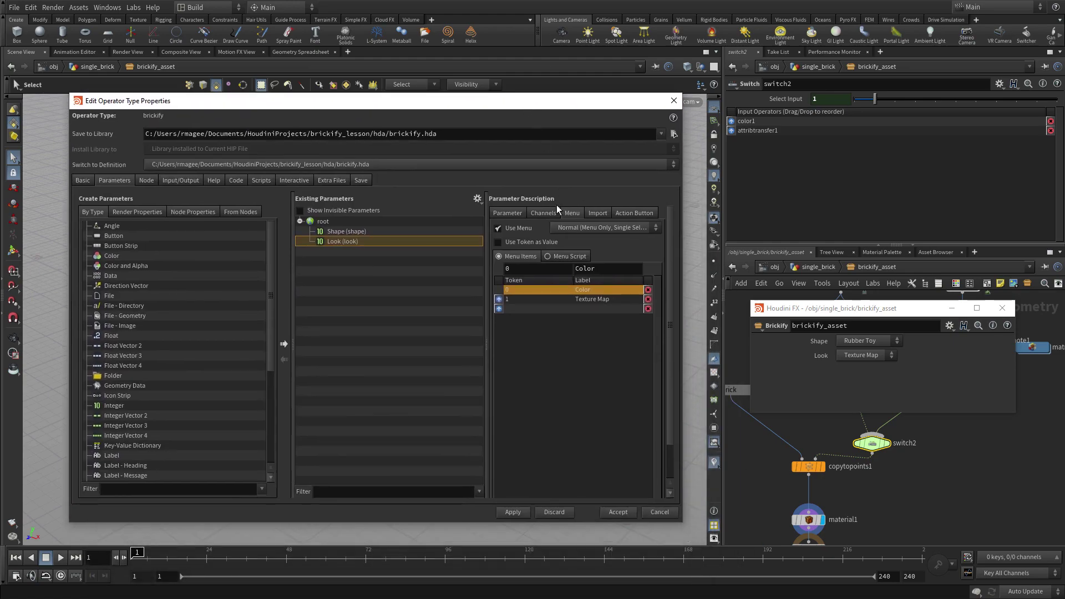
left_click(538, 214)
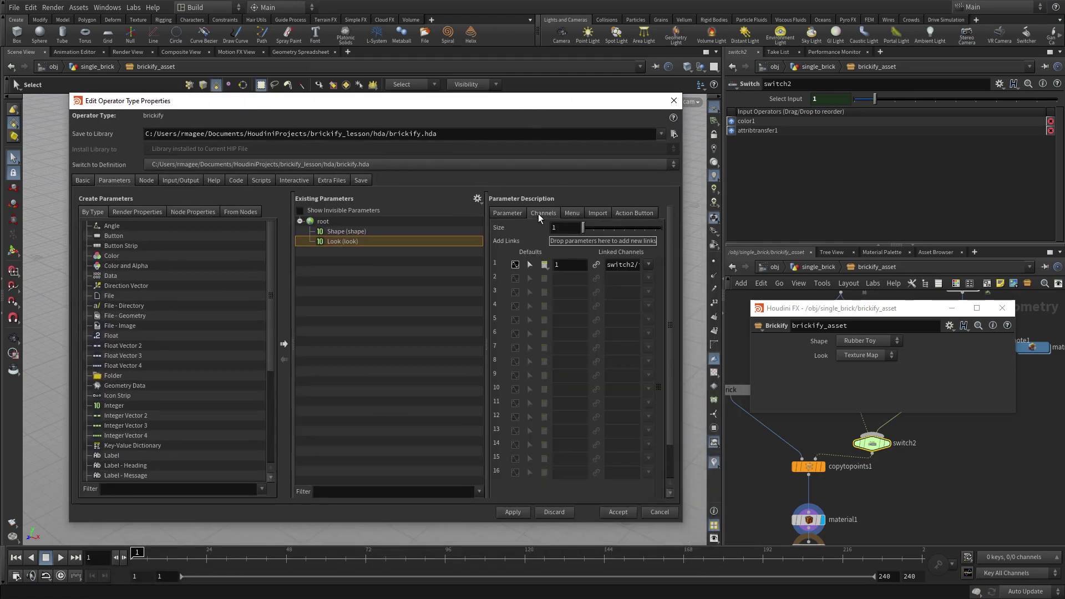
type("0")
key("Return")
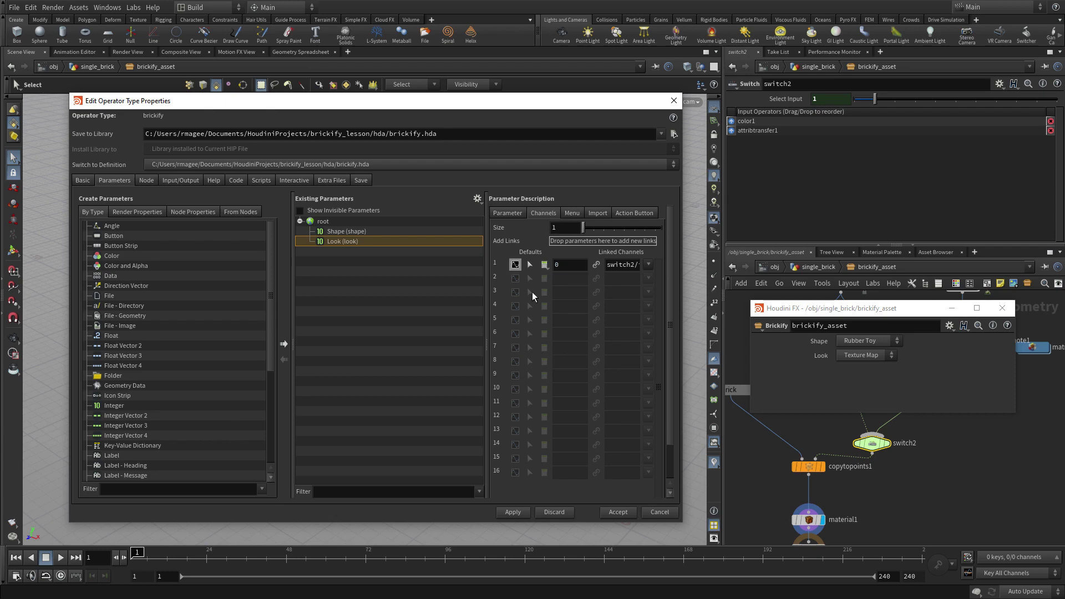
Apply the Look default, promote the color1 node's Color parameter into the asset interface below Look, and apply the changes.
left_click(513, 513)
middle_click_drag(882, 383, 937, 516)
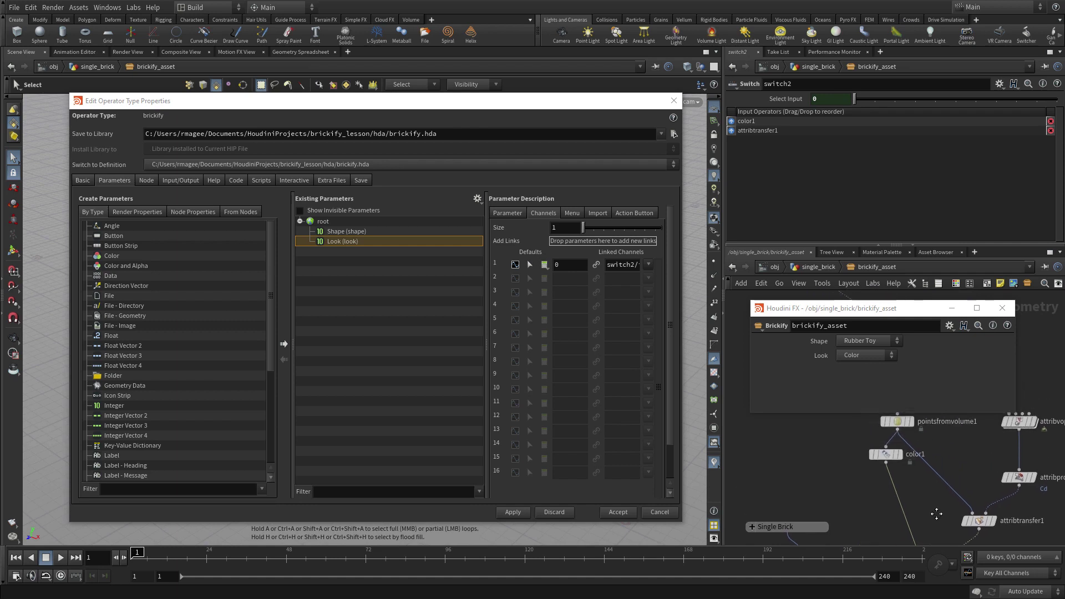
left_click(886, 455)
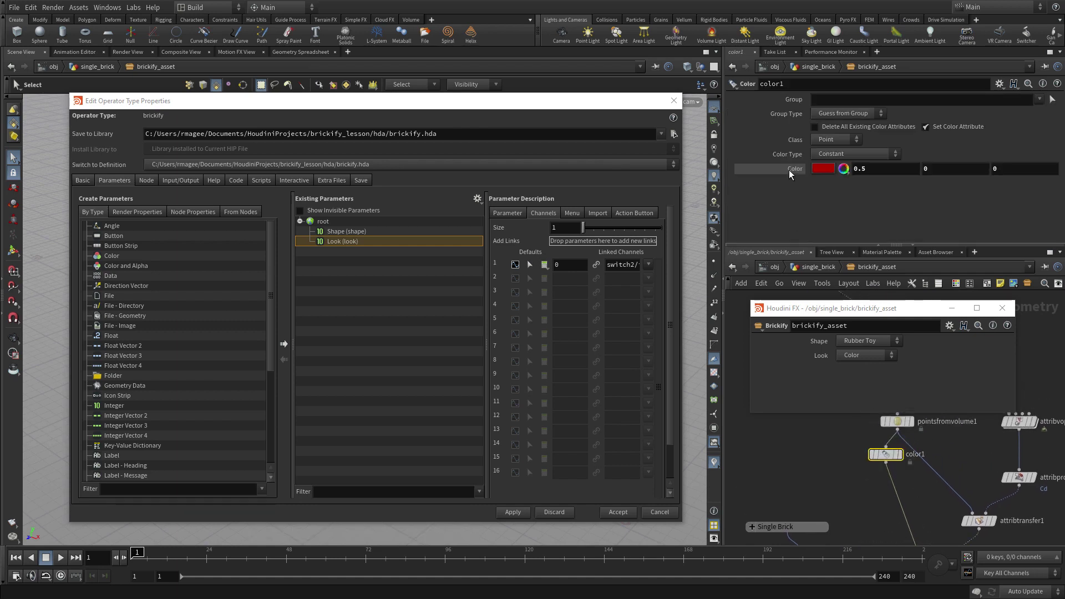
left_click_drag(339, 242, 333, 223)
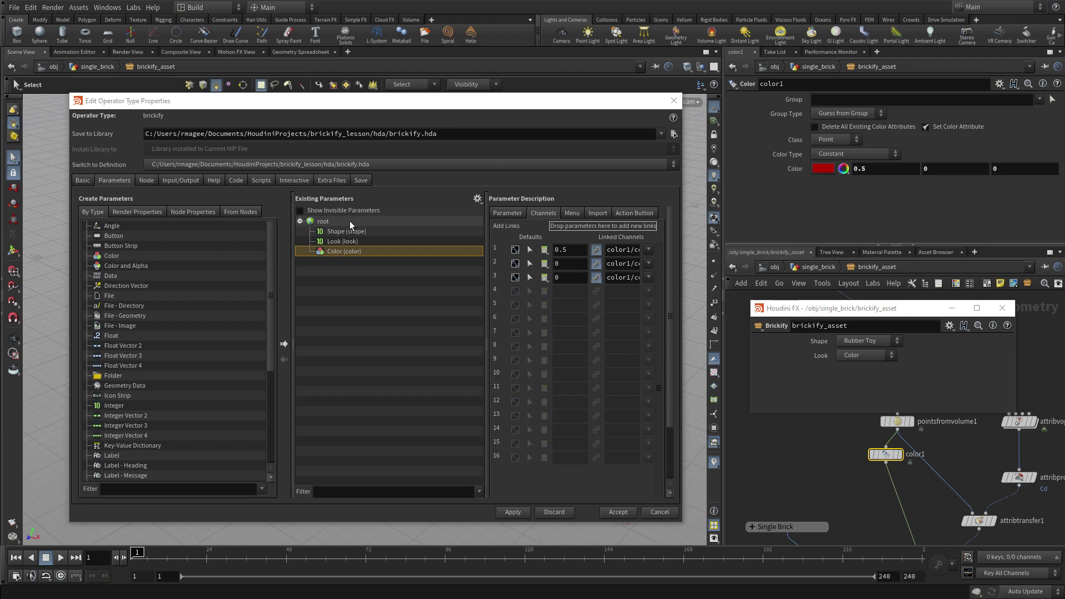
left_click(513, 512)
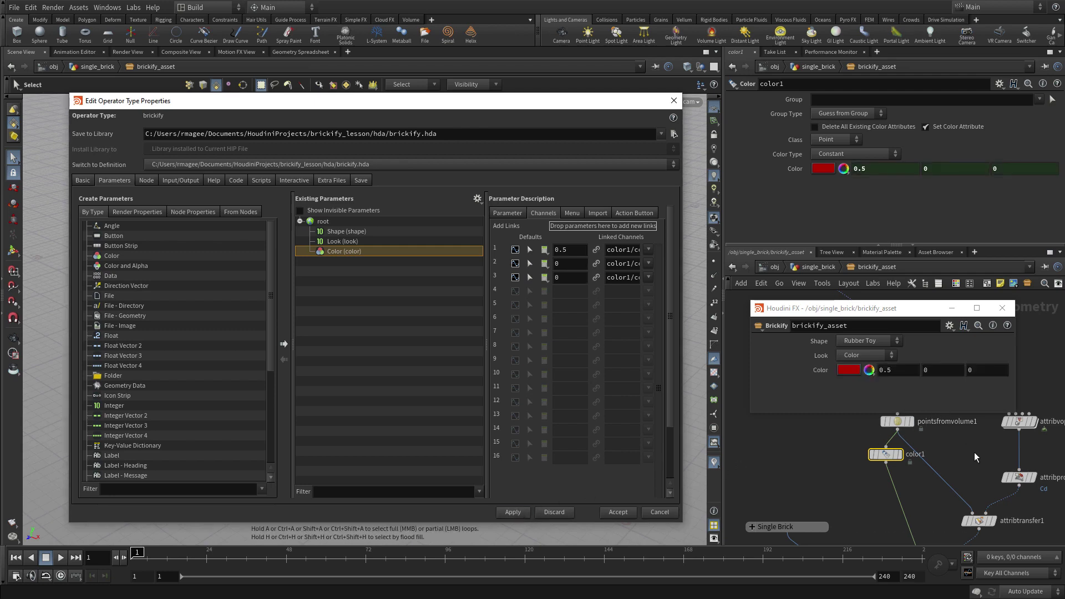
Promote the attribvop1 node's Texture Map parameter into the asset interface, set its default to Mandril.pic, and apply the changes.
middle_click_drag(972, 451, 855, 494)
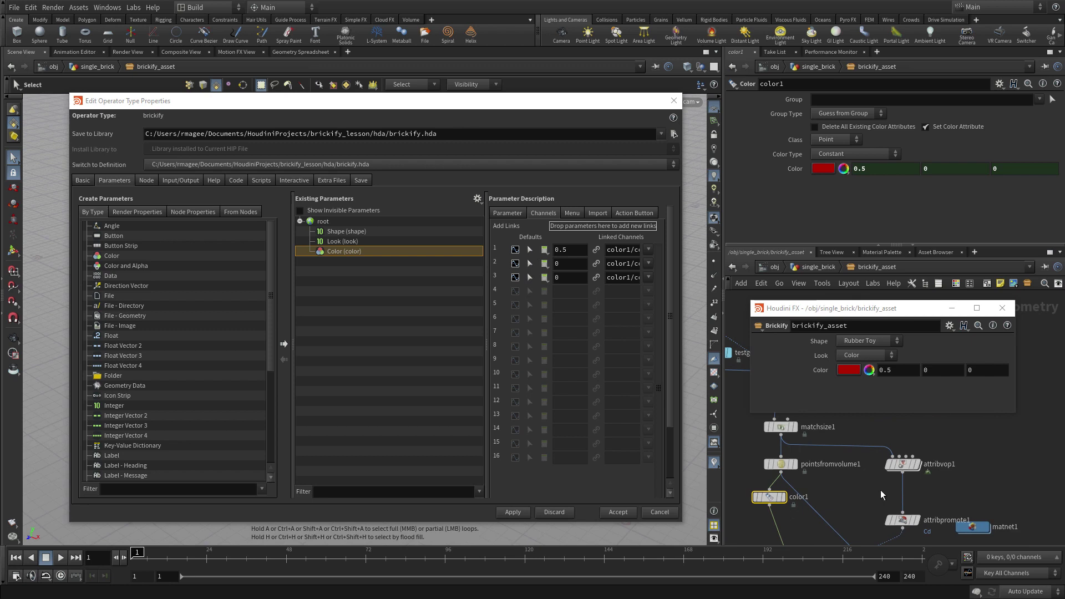
left_click(903, 465)
scroll(845, 198, "down", 3)
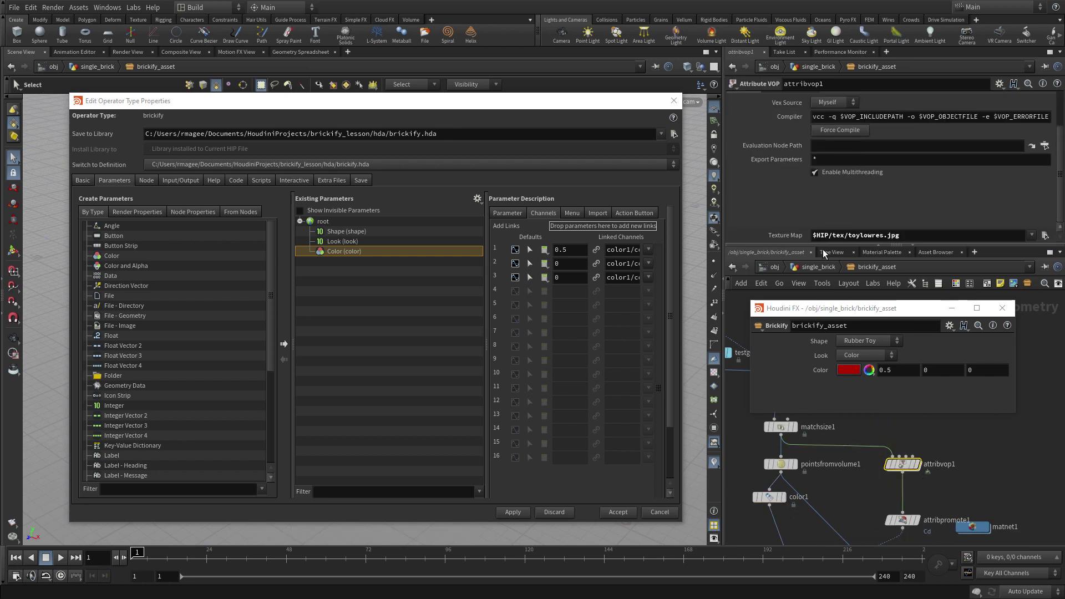
left_click_drag(788, 238, 345, 221)
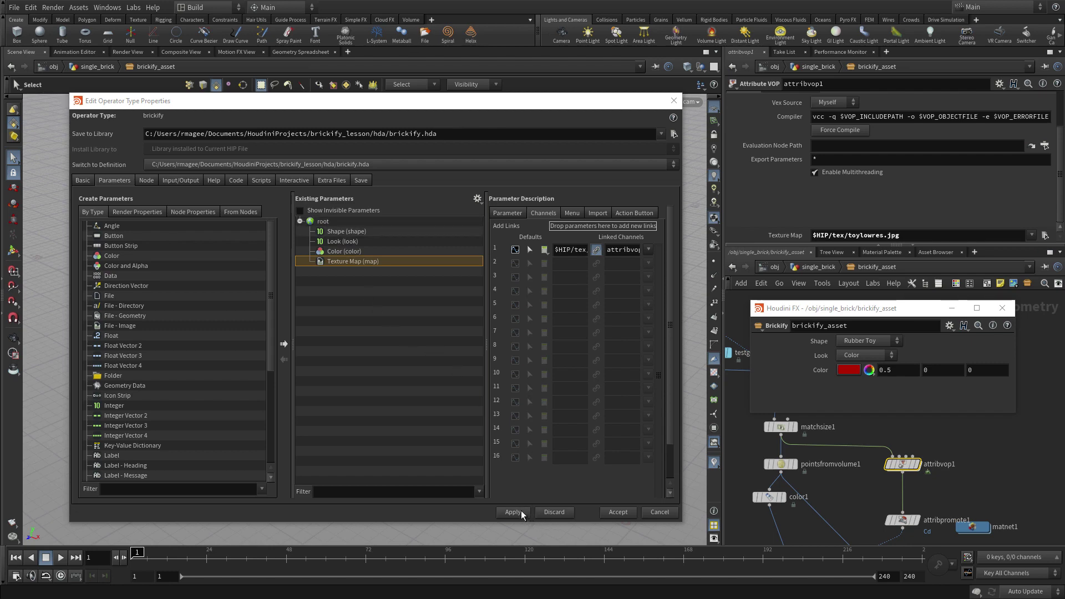
left_click(569, 249)
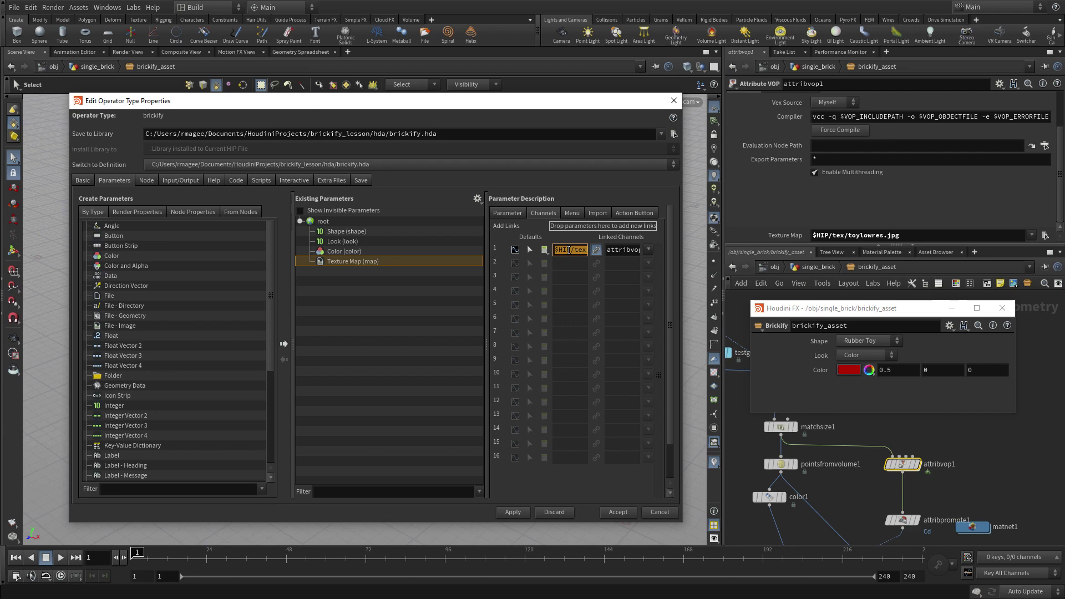
type("Mandril")
type(".pic")
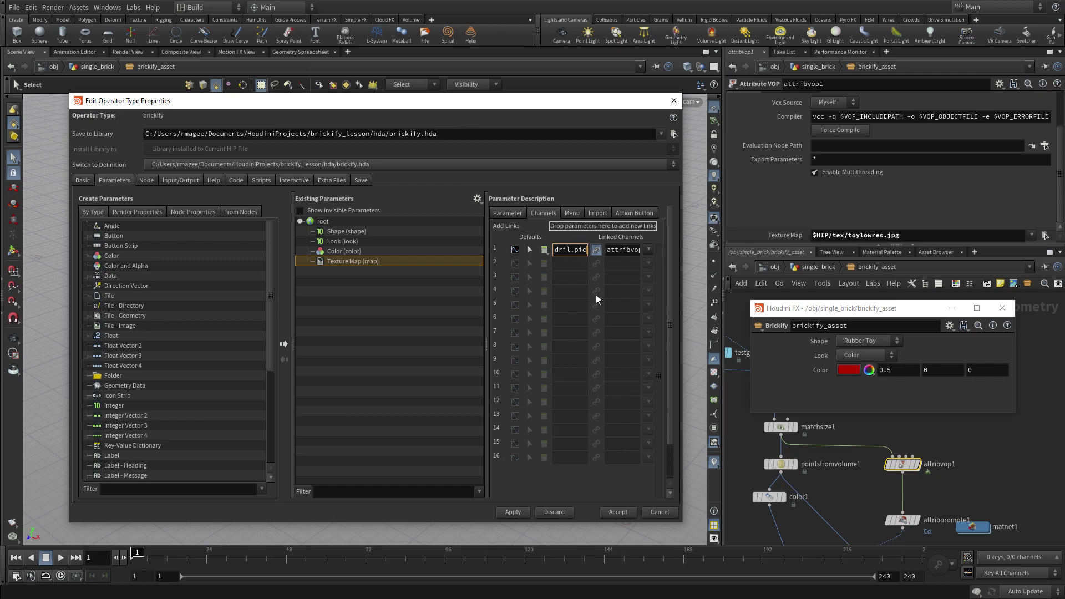
left_click(516, 515)
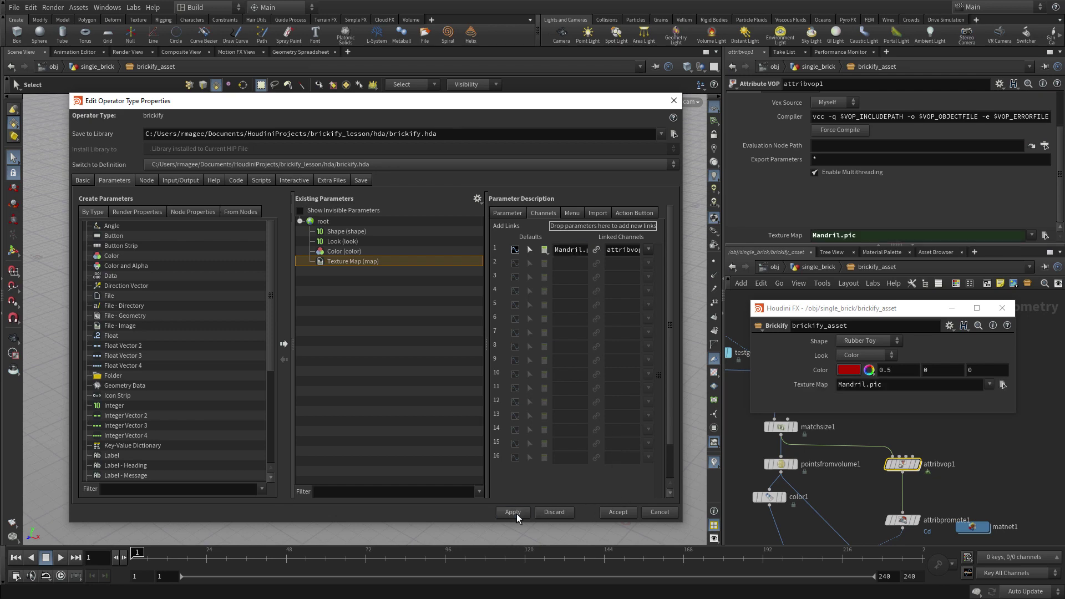
Move the type properties window off the model and test the Look menu with Texture Map and Color.
left_click_drag(599, 104, 584, 547)
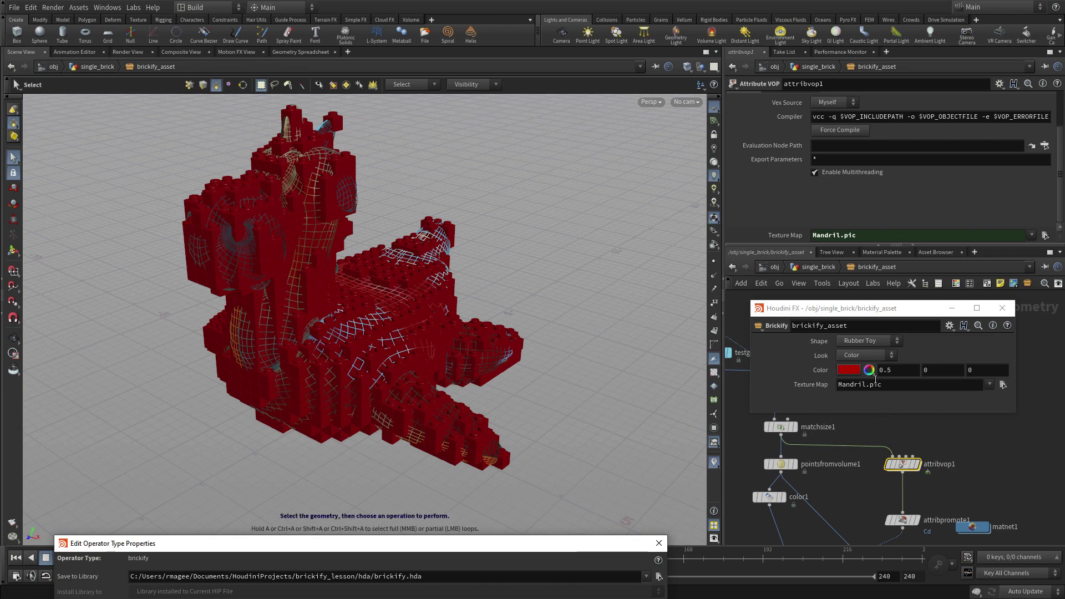
left_click(864, 357)
left_click(868, 368)
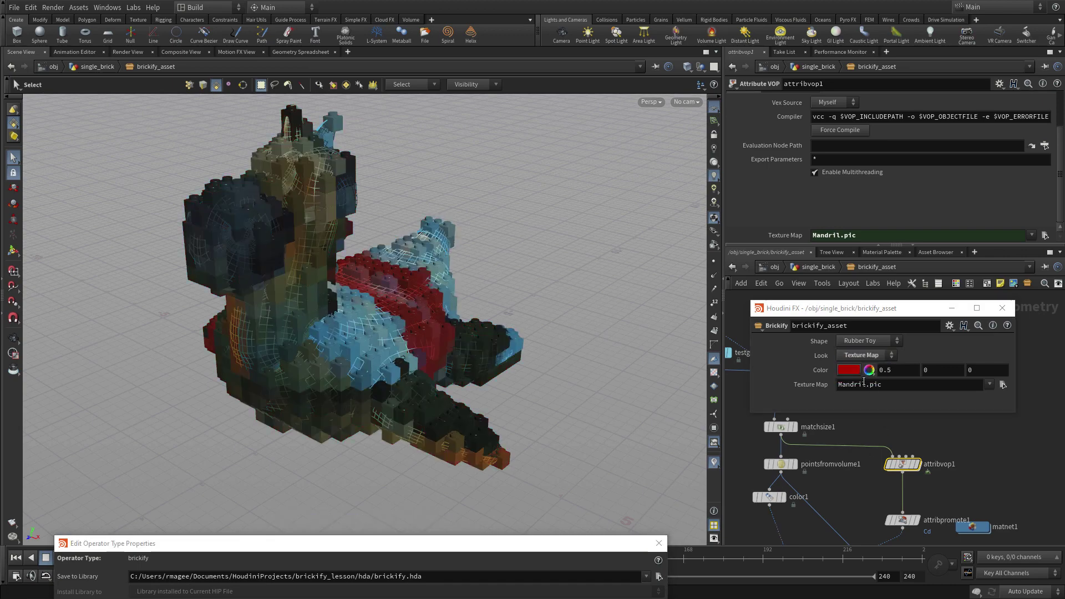
left_click(864, 354)
left_click(863, 365)
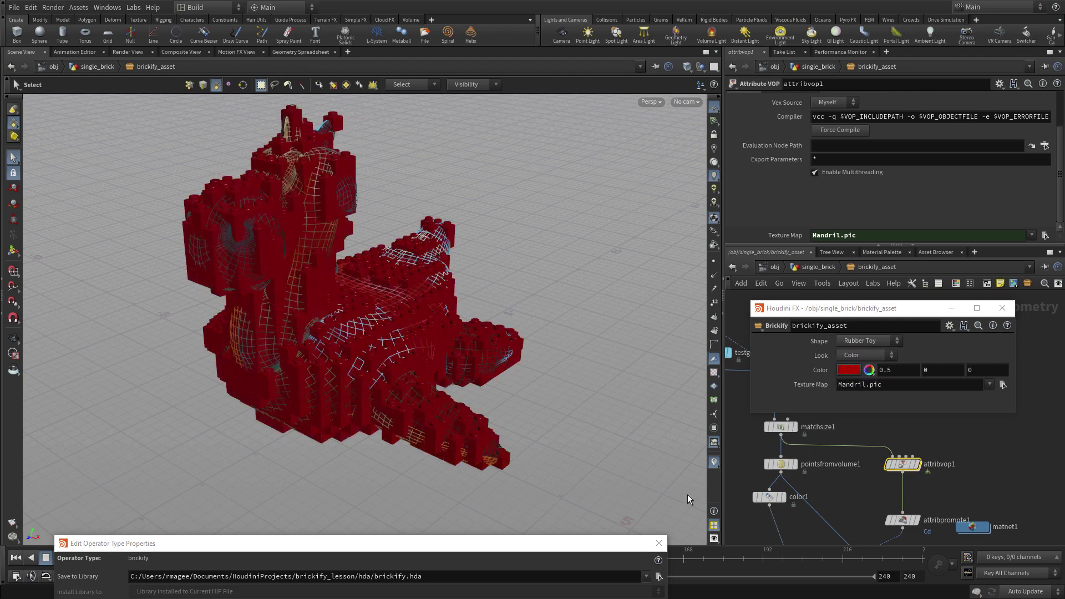
Bring back the type properties window and set the Color parameter's Disable When condition to { look != 0 }.
left_click_drag(550, 545, 552, 123)
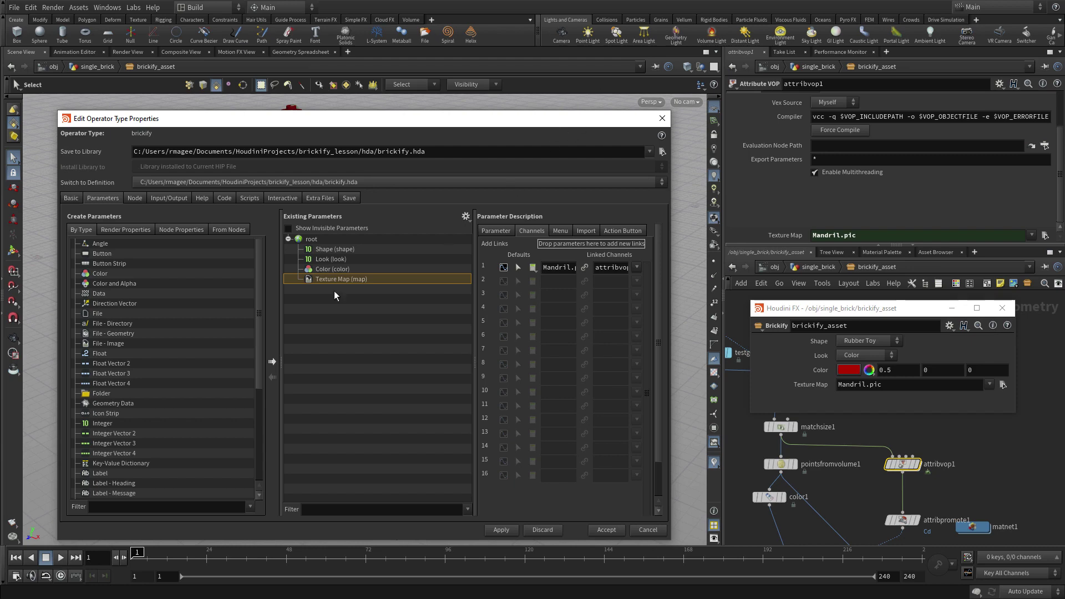
left_click(339, 269)
left_click(497, 230)
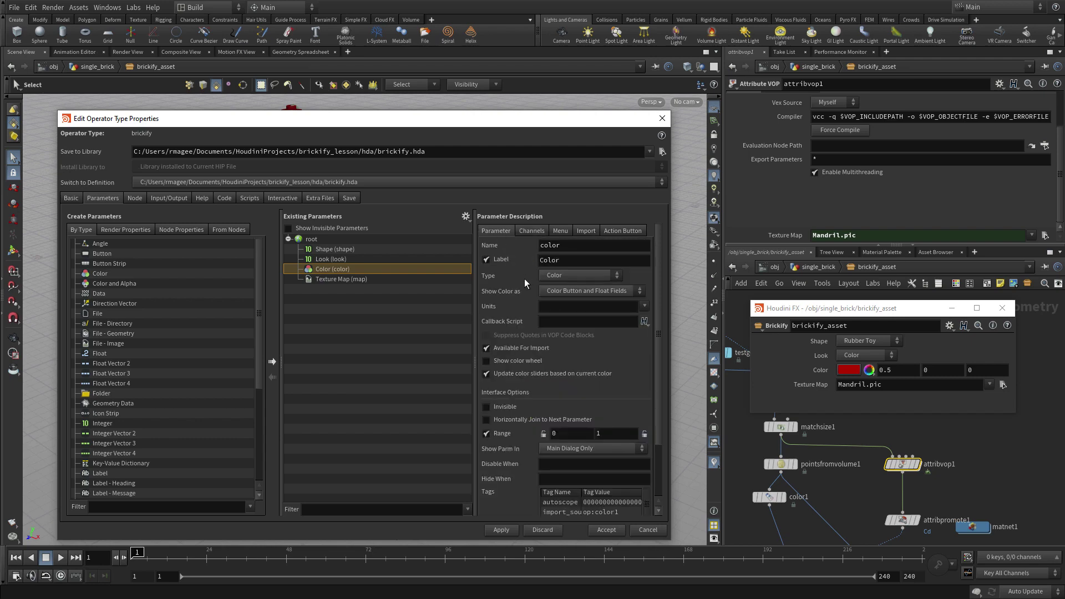
left_click(556, 466)
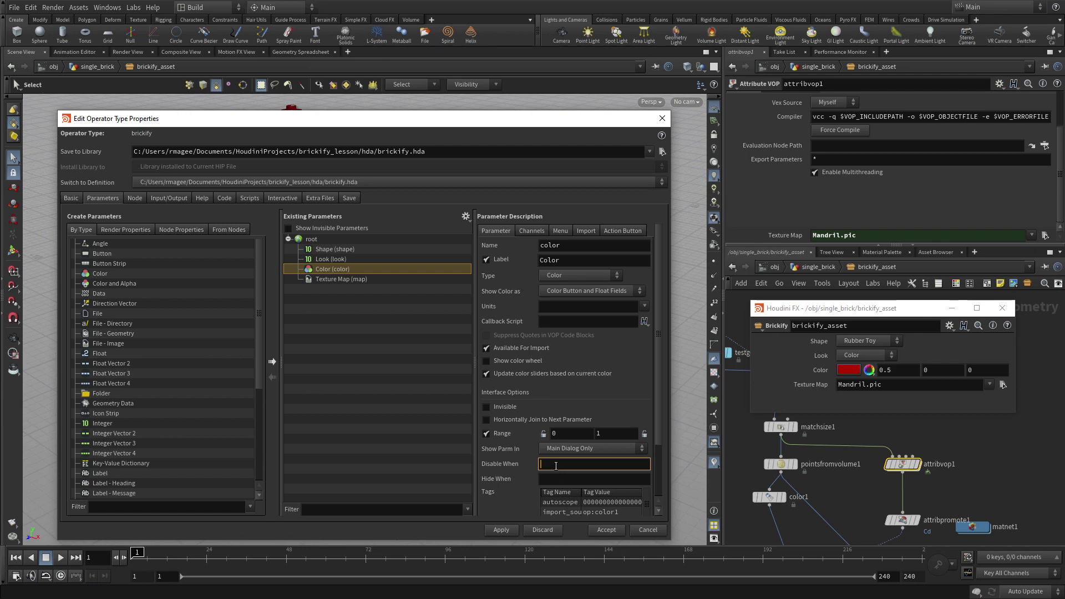
type("{ look != 0 }")
key("Return")
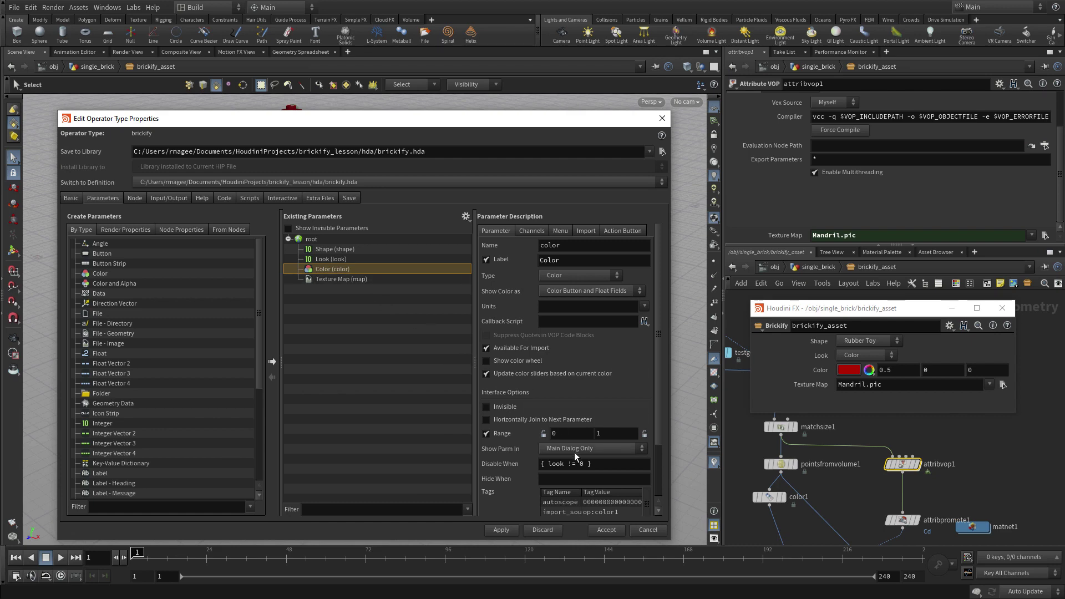
Copy Color's disable condition to the Texture Map parameter, change it to { look != 1 }, and apply the changes.
left_click_drag(592, 464, 541, 465)
key("ctrl+c")
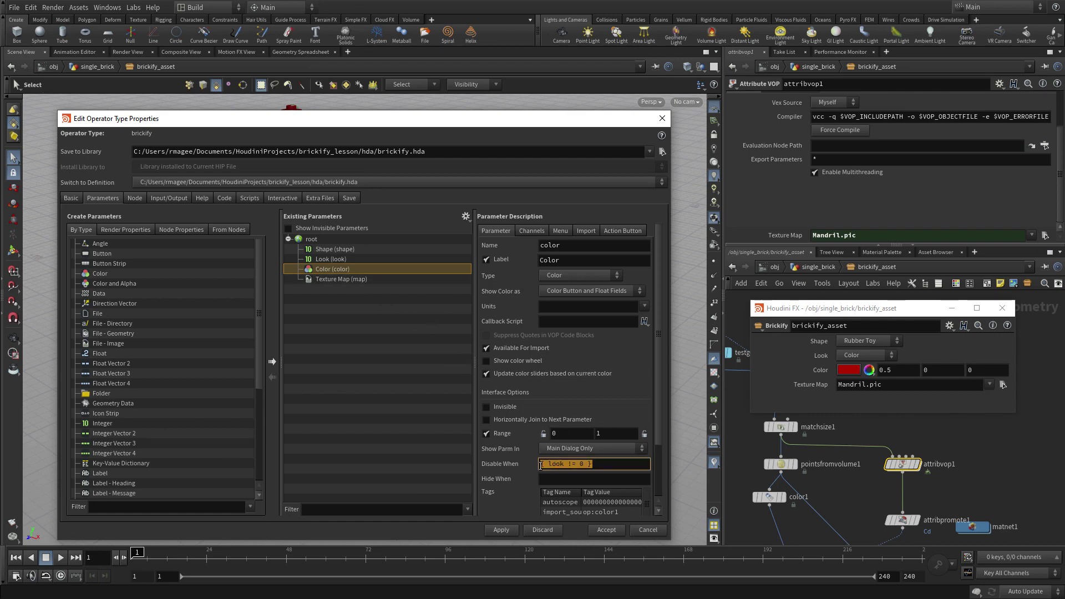
left_click(345, 278)
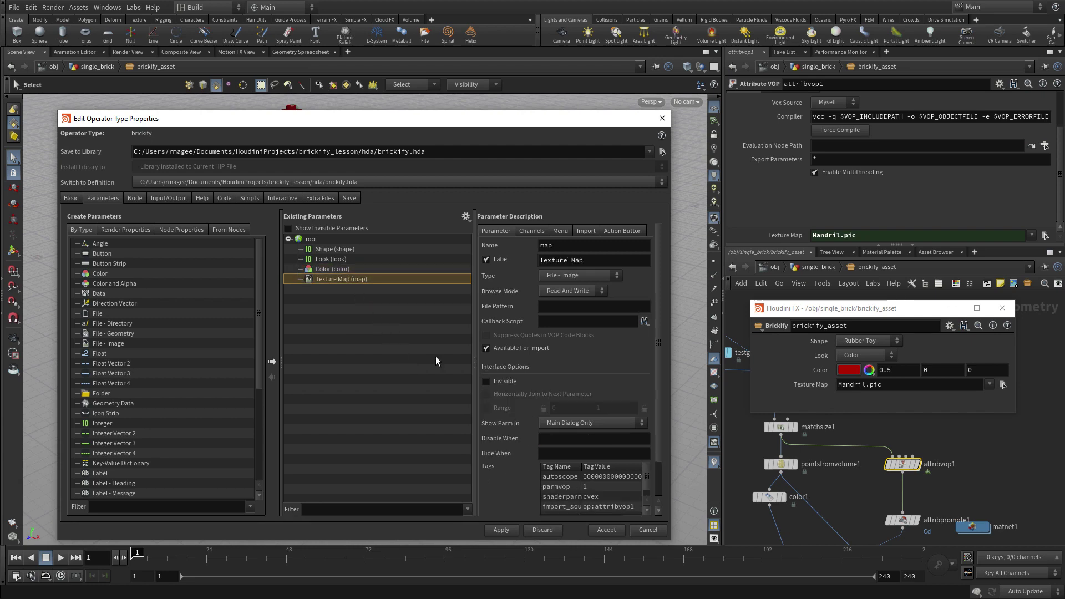
left_click(550, 438)
key("ctrl+v")
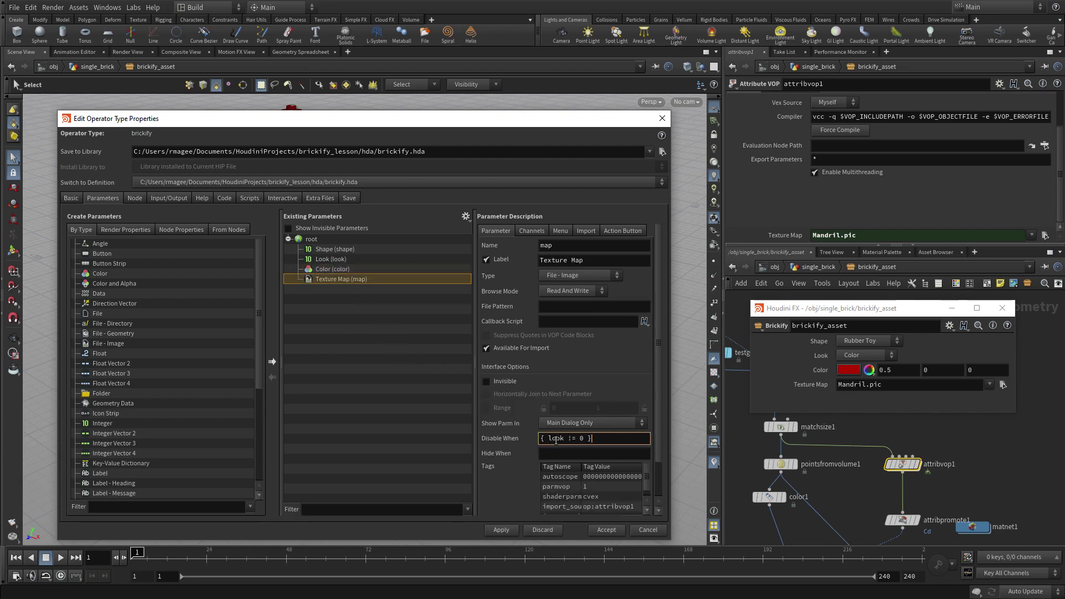
double_click(581, 439)
type("1")
left_click(496, 530)
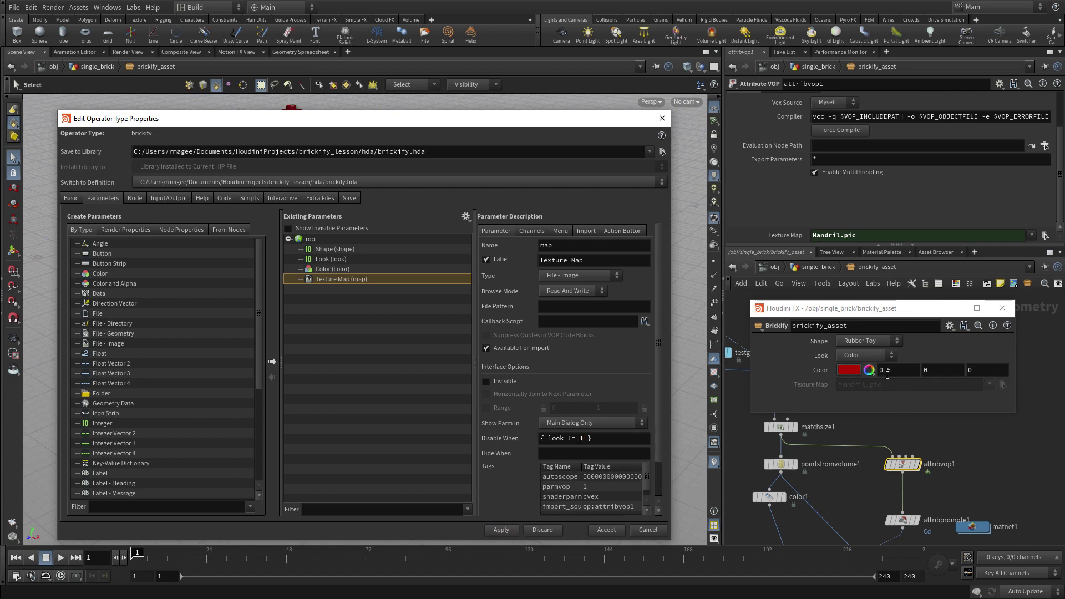
Test the disable conditions by switching the asset's Look to Texture Map and back to Color.
left_click(877, 355)
left_click(861, 381)
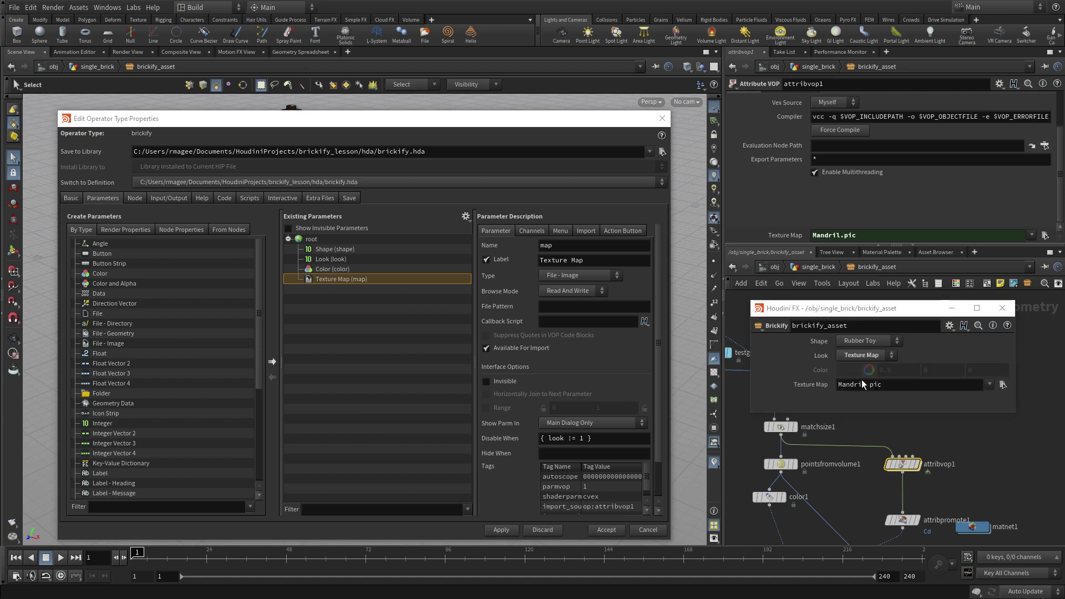
left_click(863, 355)
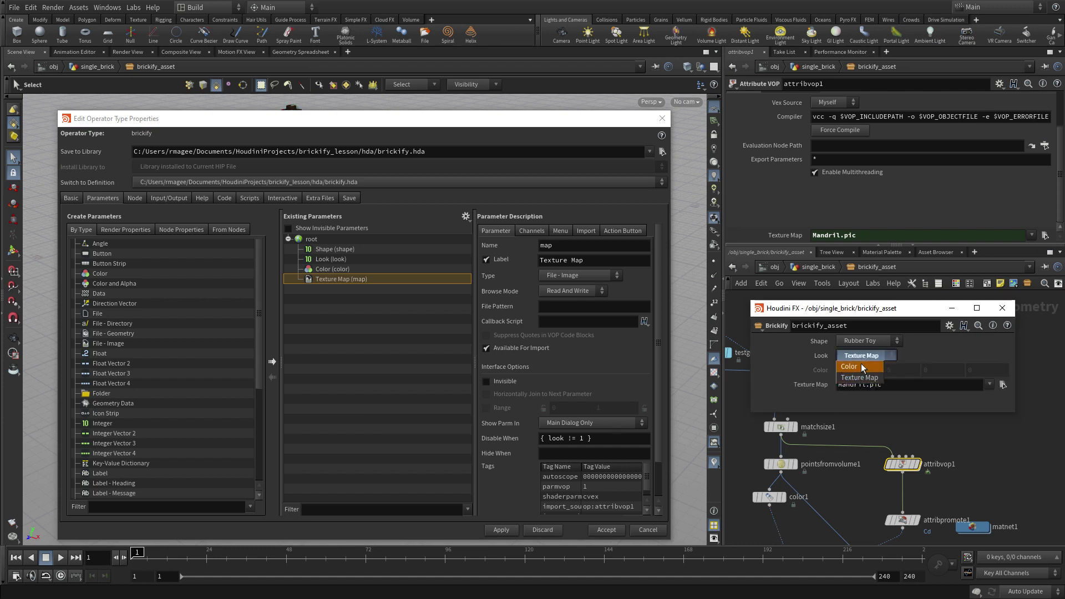
left_click(864, 367)
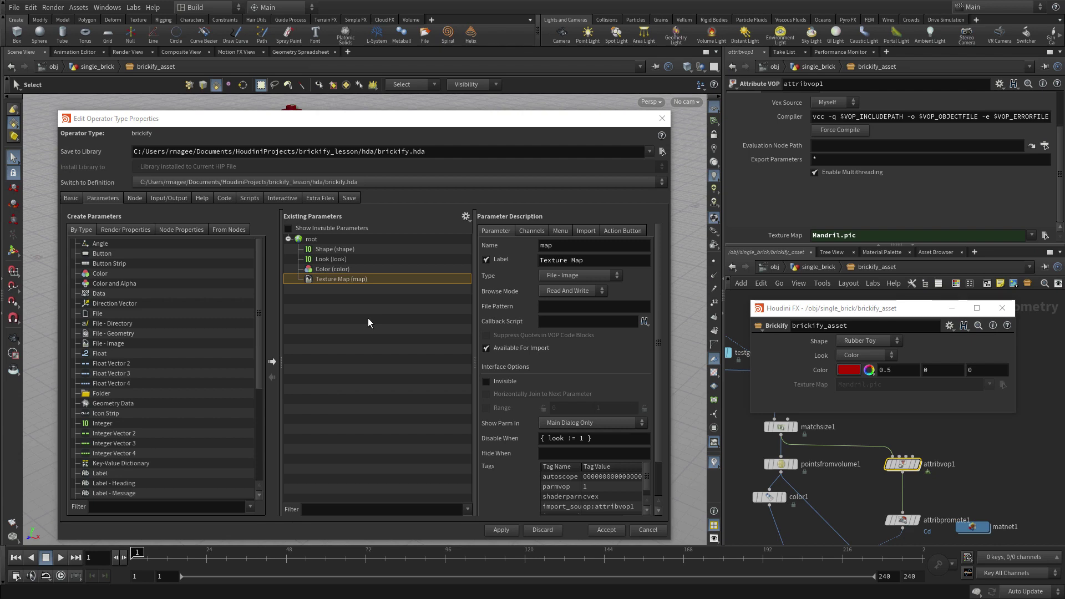
Accept the type properties, close the floating brickify_asset parameter window, and go up to the single_brick network.
left_click(601, 531)
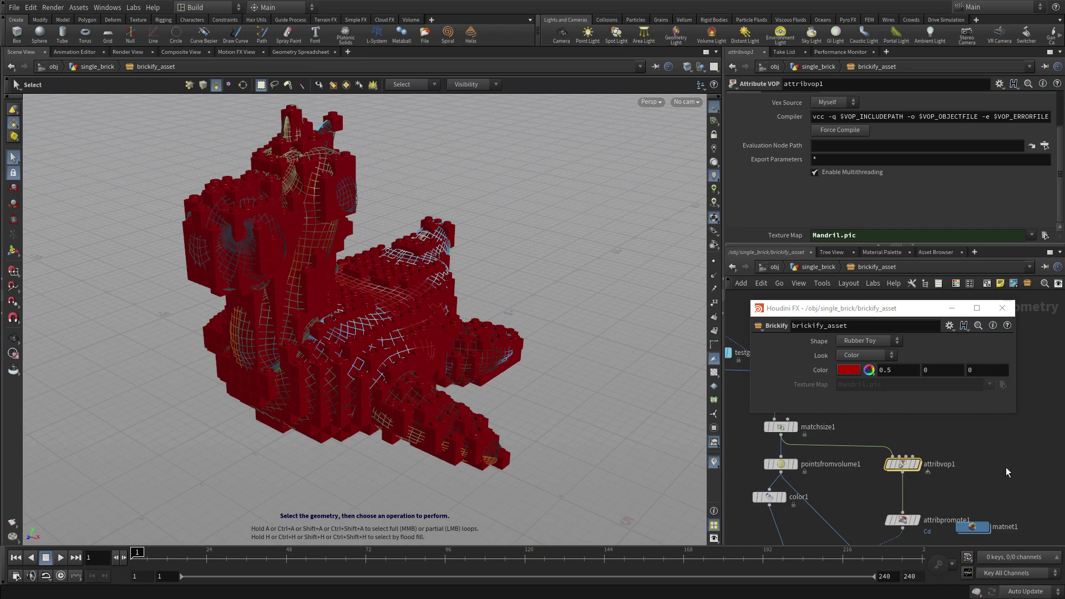
left_click(1002, 308)
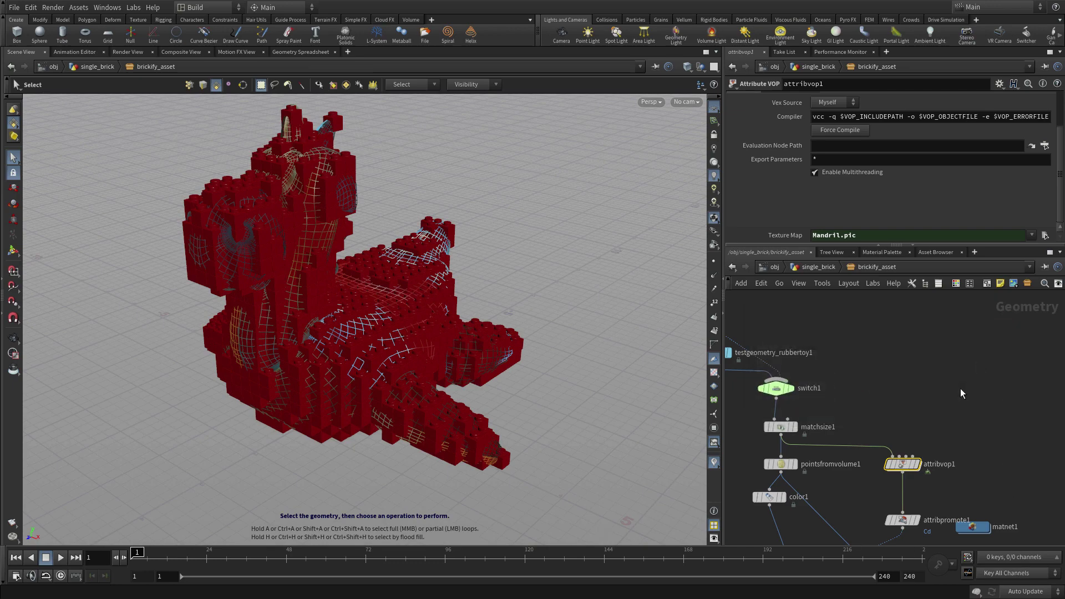
left_click(900, 365)
left_click(804, 268)
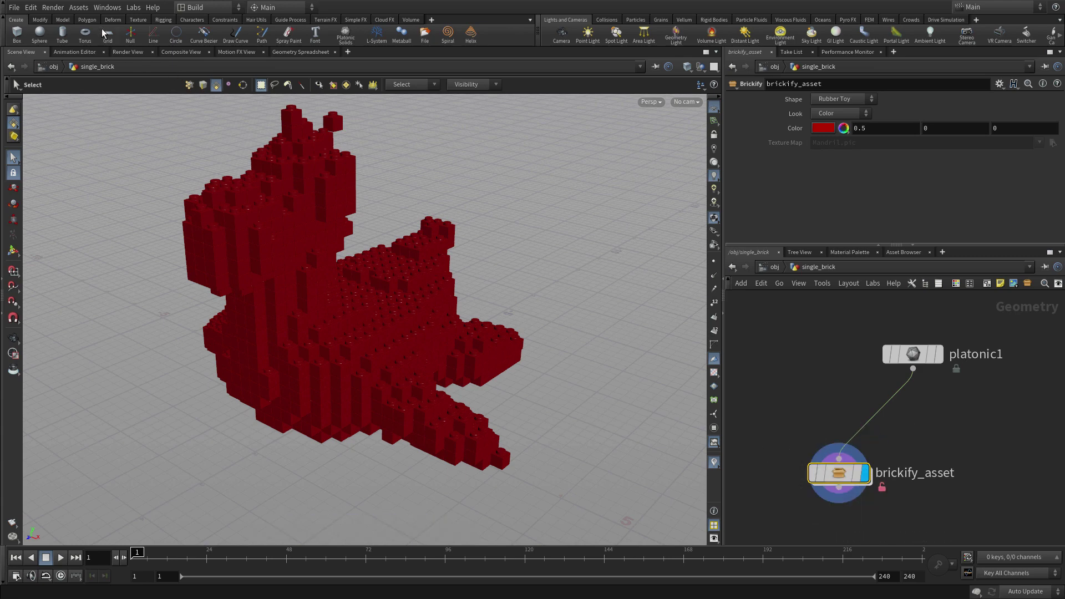
Lock the Brickify asset and save its changes to the asset definition.
left_click(79, 7)
mouse_move(93, 62)
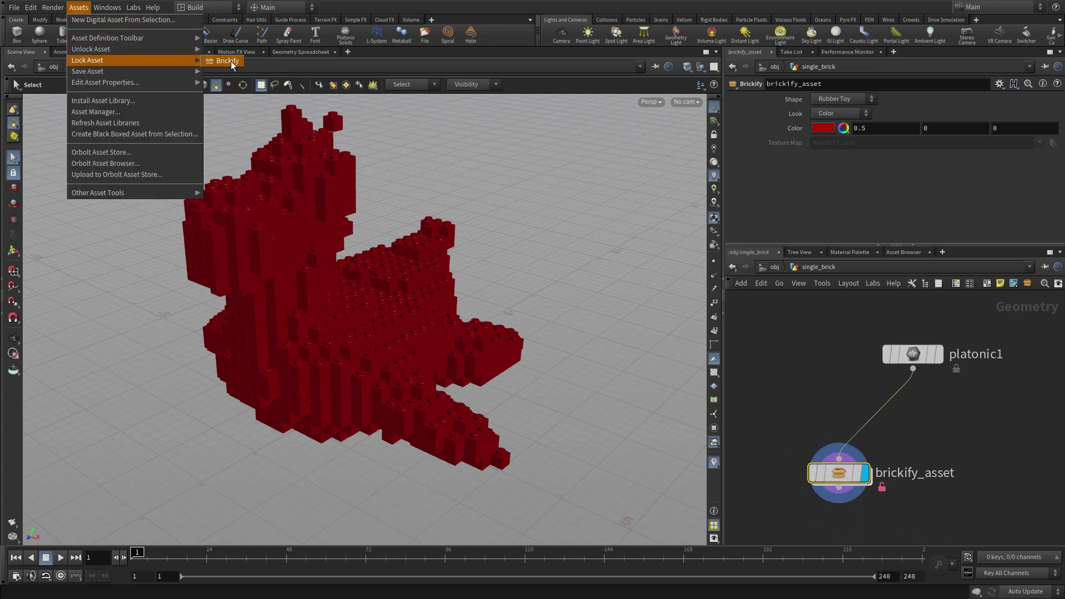
left_click(231, 61)
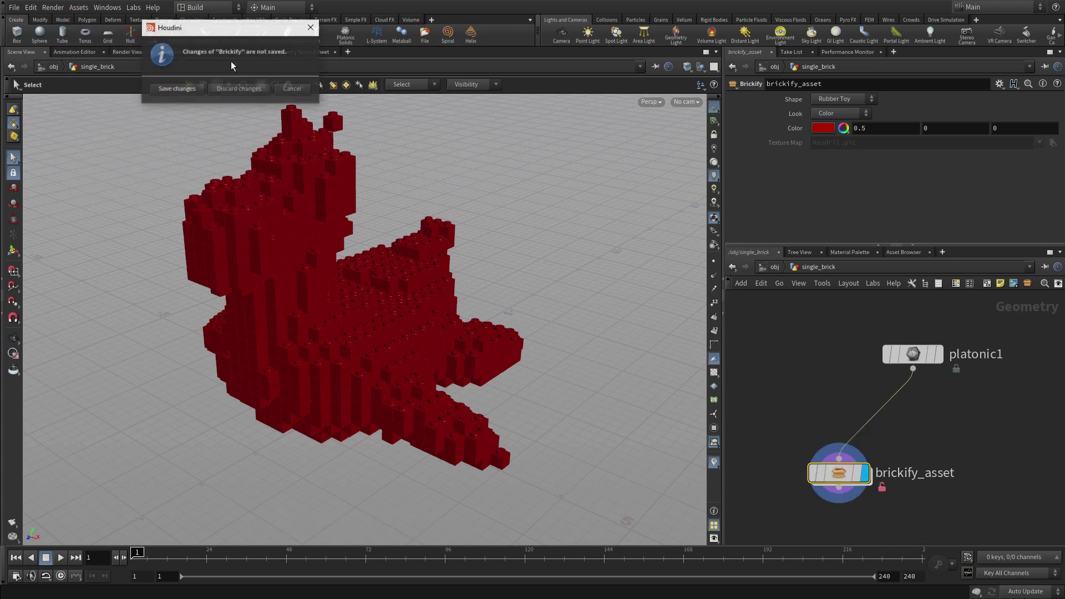
left_click(178, 89)
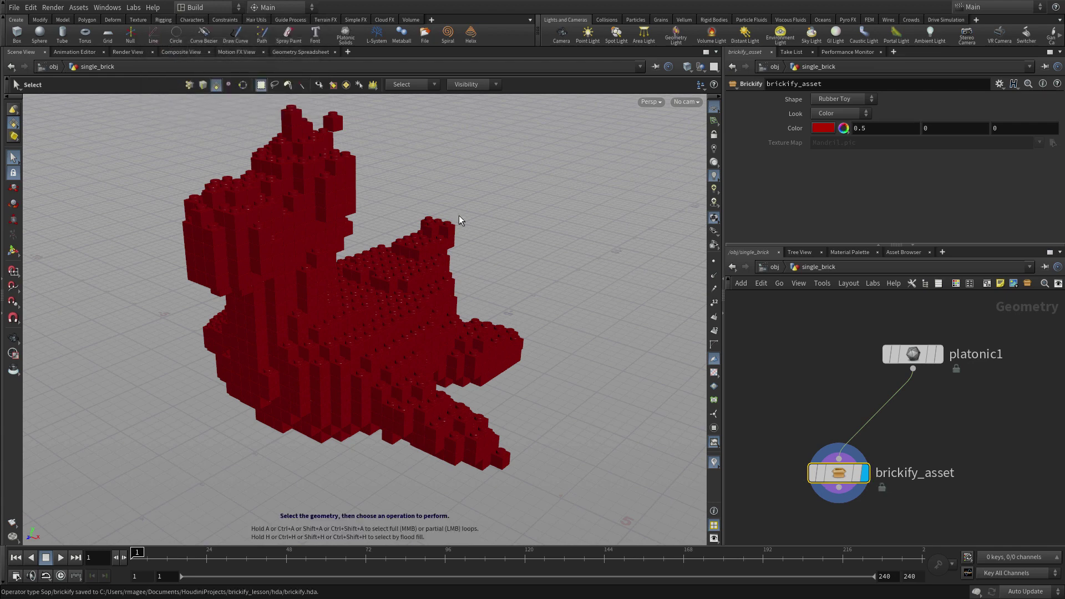
Go inside the locked brickify_asset and look over its node network.
double_click(847, 474)
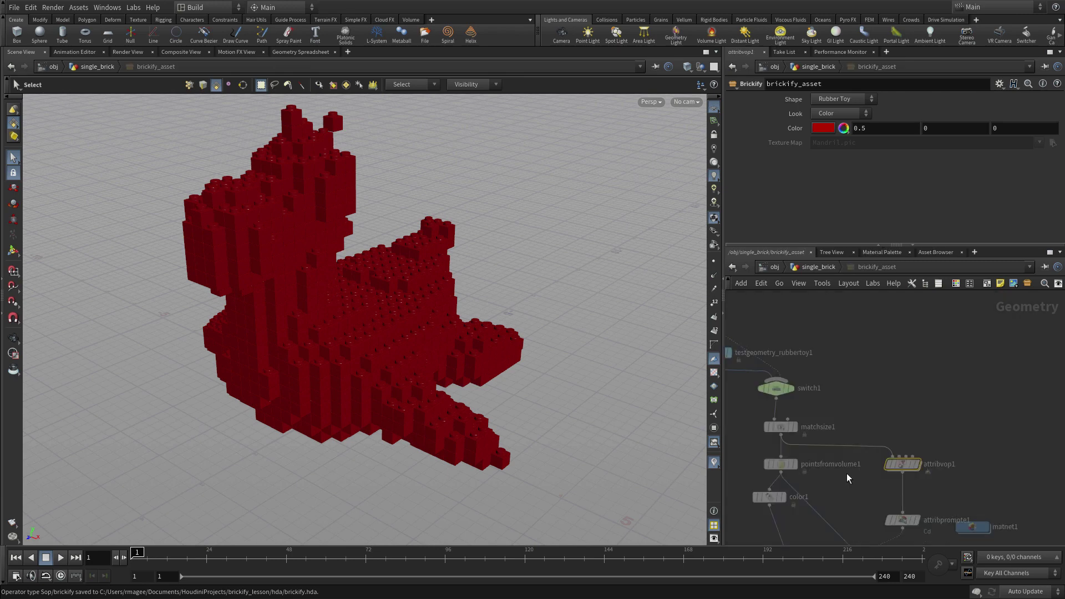
key("space")
left_click_drag(920, 417, 957, 417)
scroll(889, 415, "down", 3)
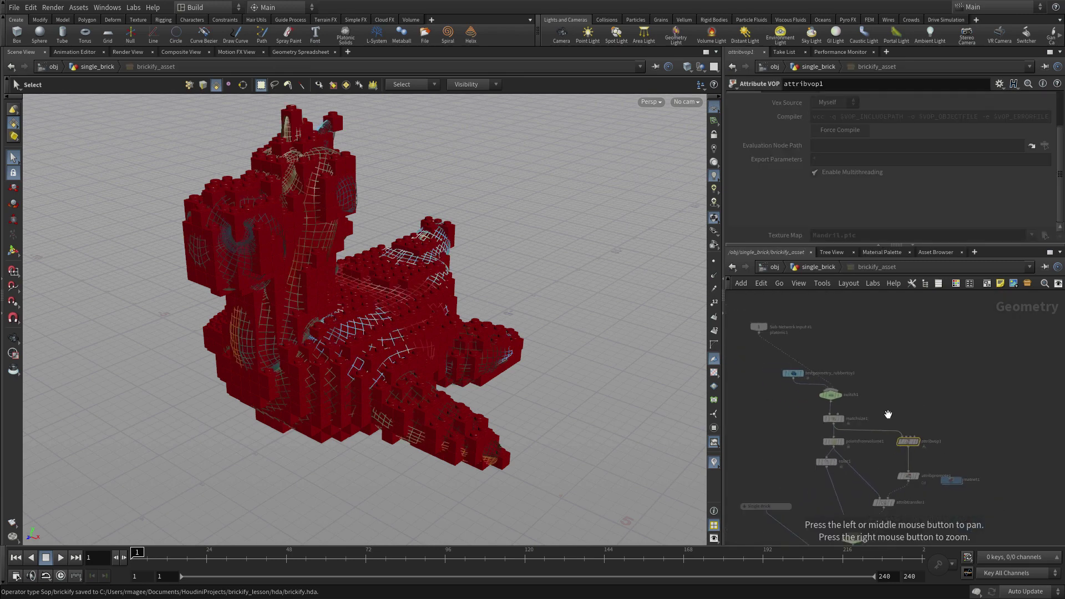
left_click_drag(822, 332, 935, 381)
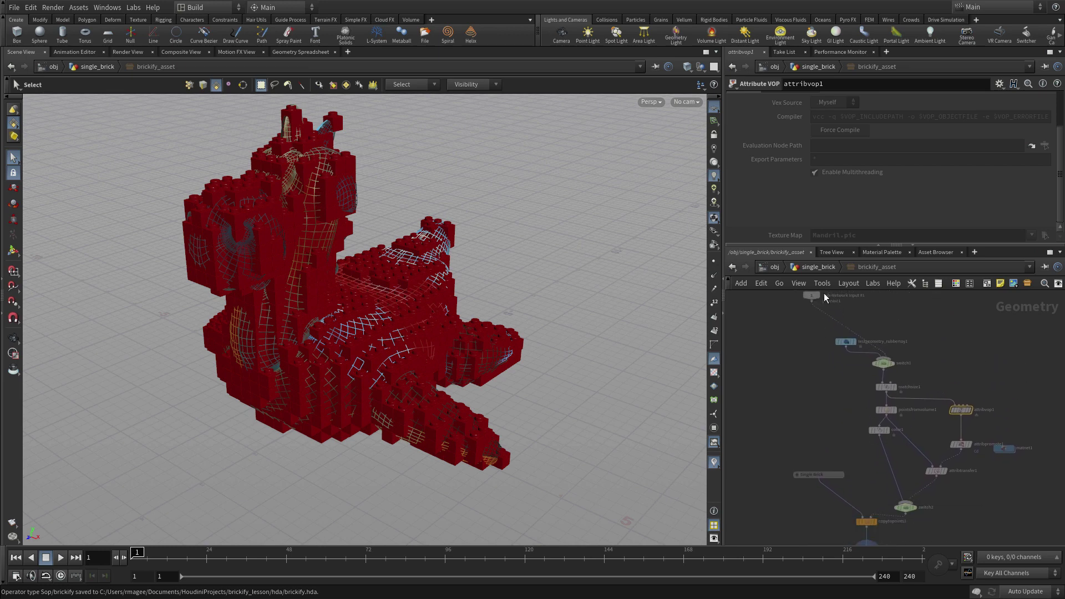
Go up to the object level and deselect the single_brick geometry.
mouse_move(816, 298)
left_click(772, 267)
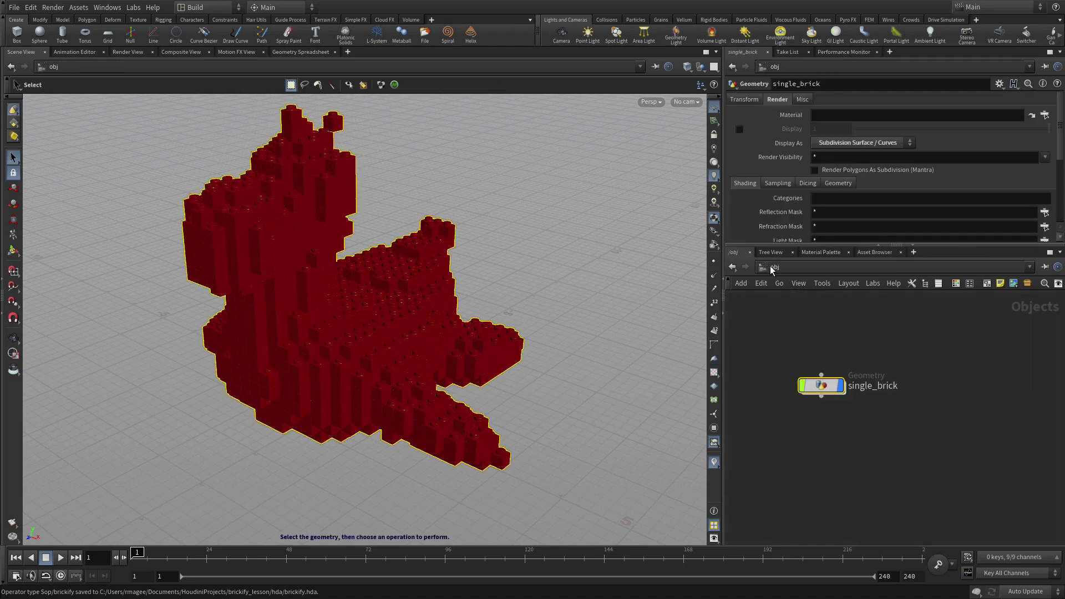
left_click(819, 422)
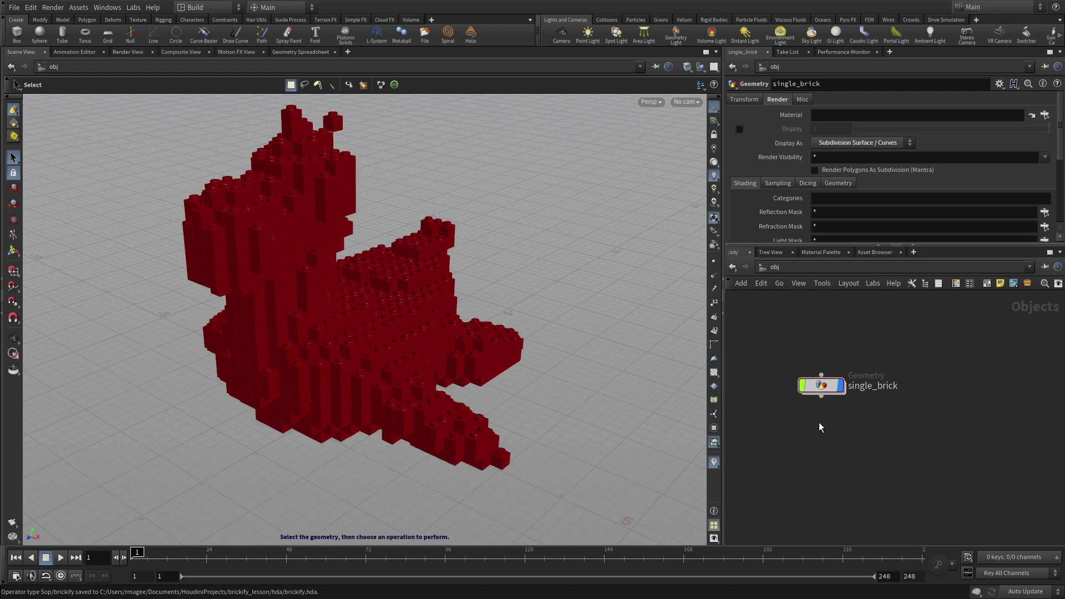